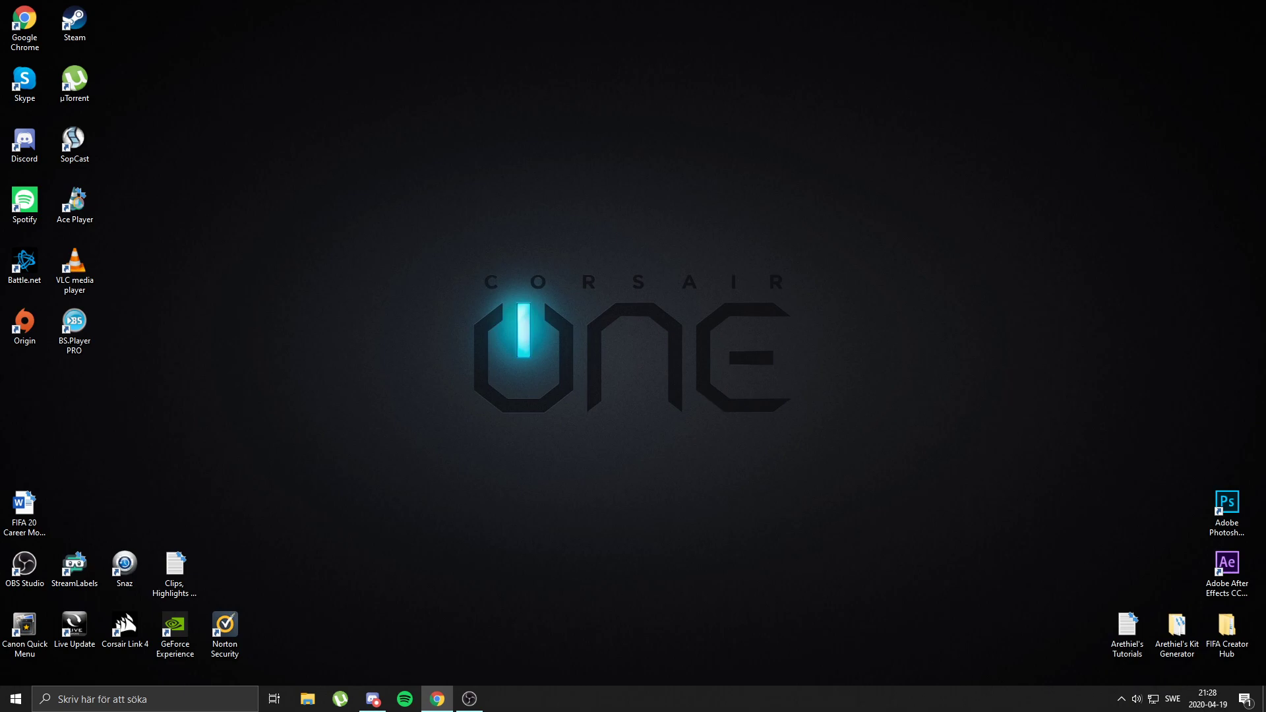
Step: Switch to the open FrostyEditor_v1.0.5.9 folder window
key("alt+Tab")
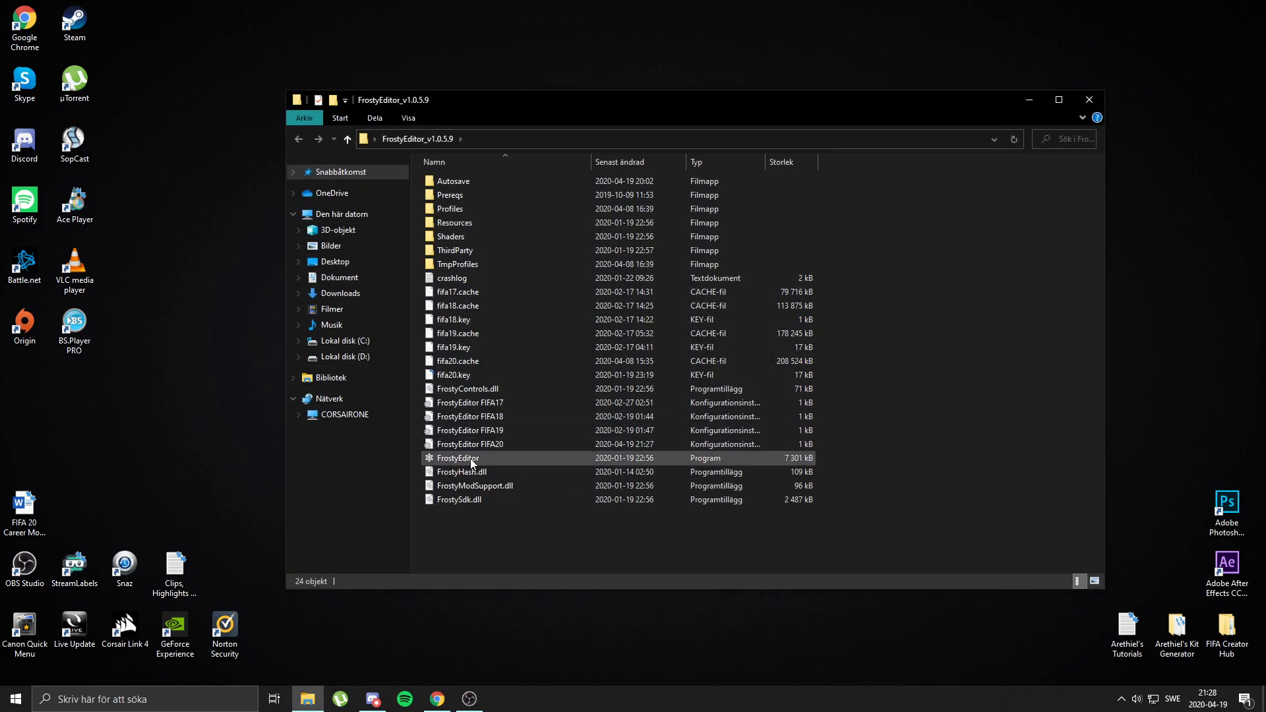
Step: Launch FrostyEditor.exe with the FIFA 20 configuration and close the Explorer folder window
double_click(472, 460)
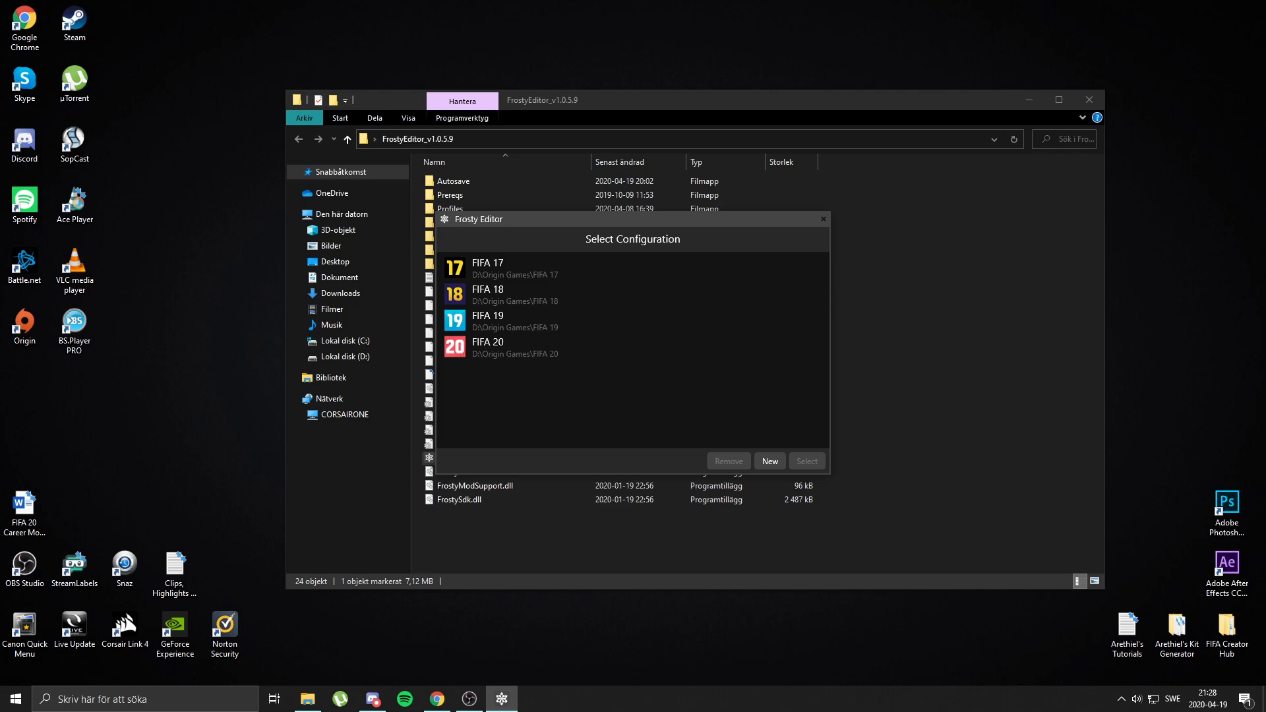
double_click(611, 349)
left_click(1089, 101)
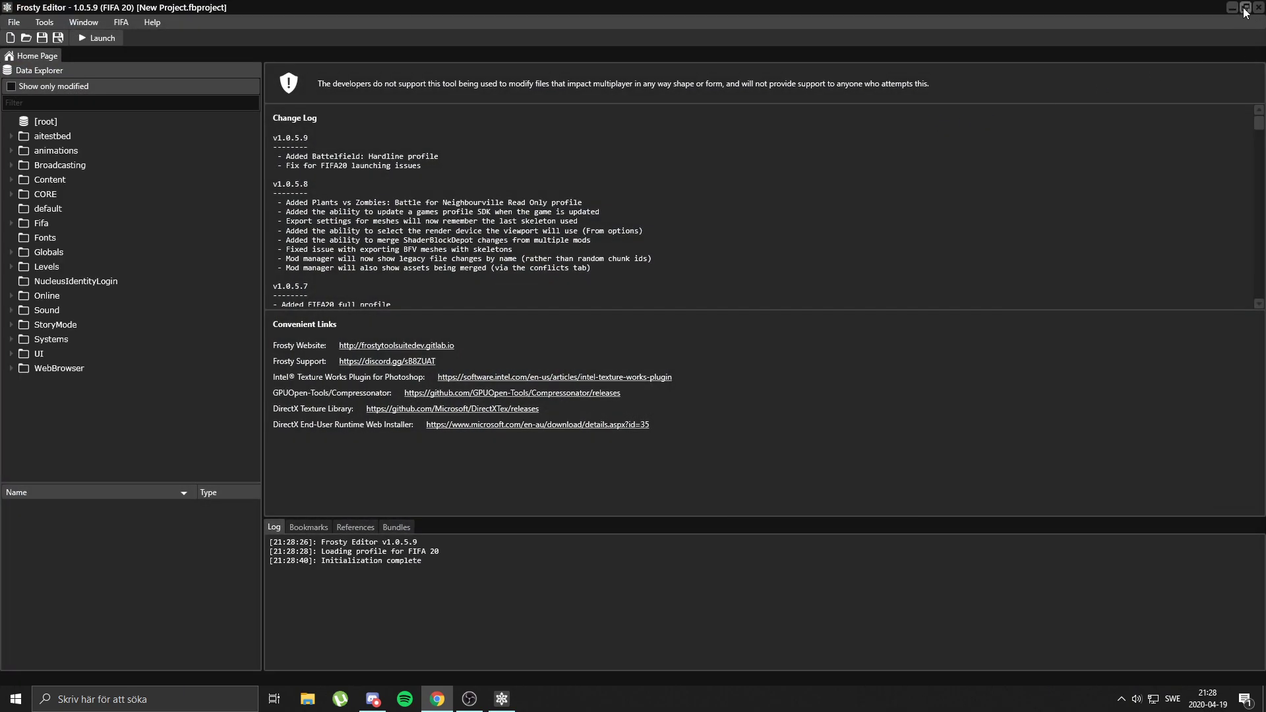
left_click(1245, 8)
Step: Filter the Data Explorer by 'badge' and expand Content > Character > badge > badge_2000
left_click_drag(663, 117, 824, 133)
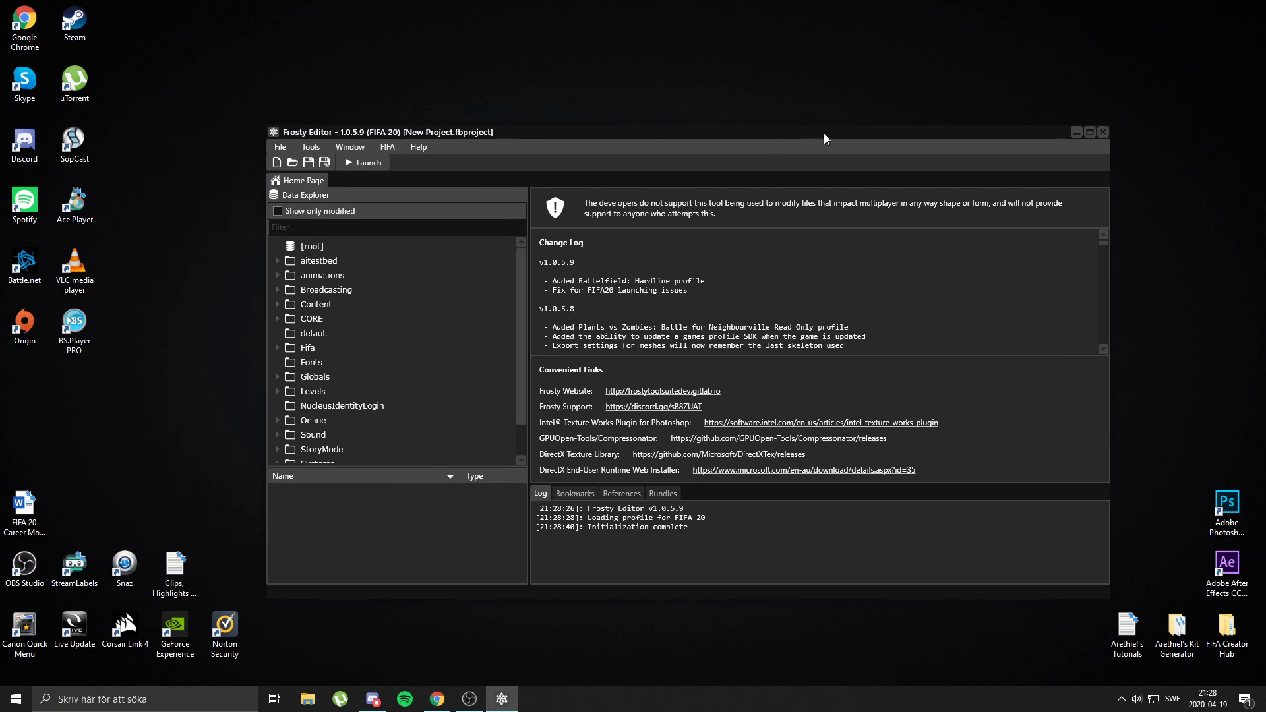
left_click(312, 232)
type("badge")
key("Return")
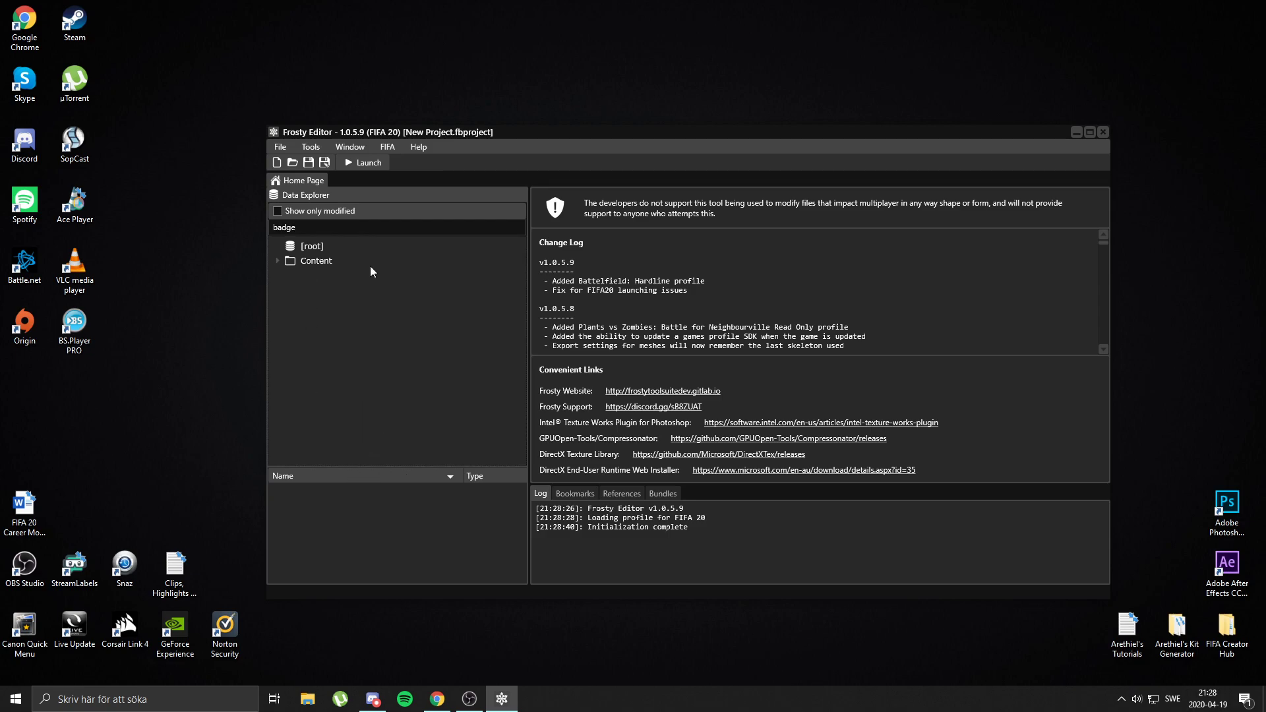
double_click(342, 260)
double_click(334, 275)
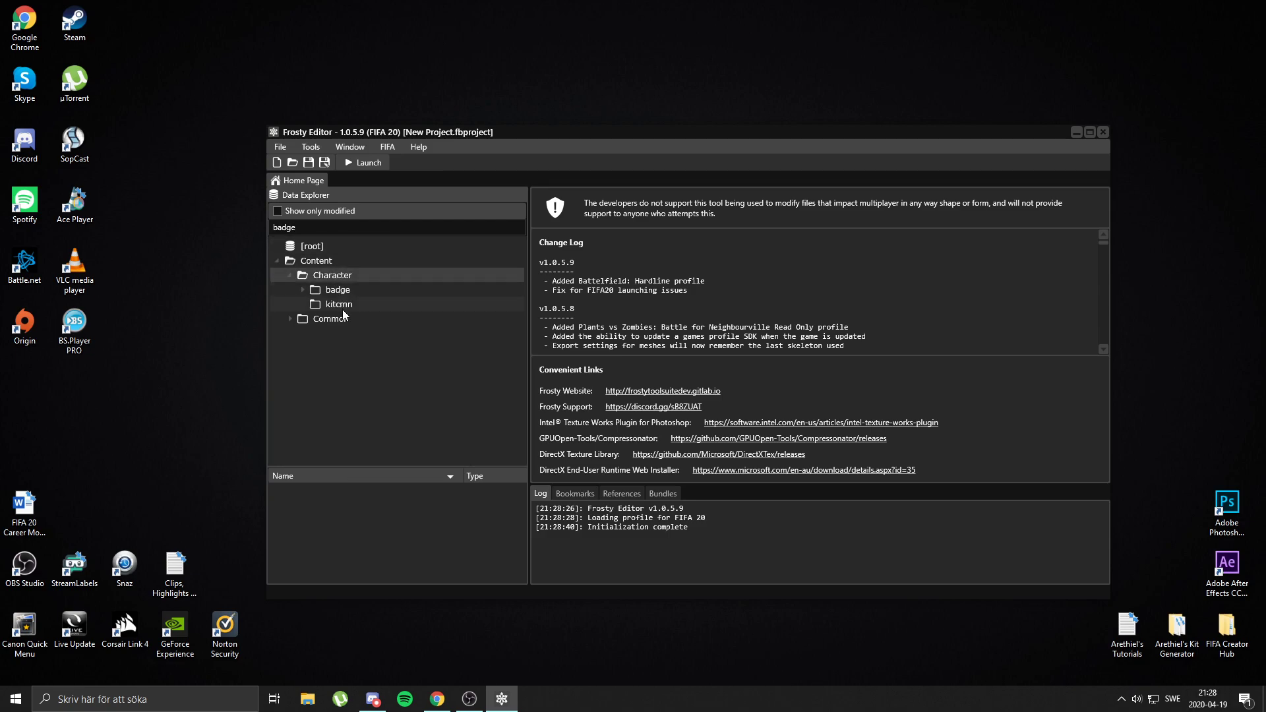
double_click(344, 292)
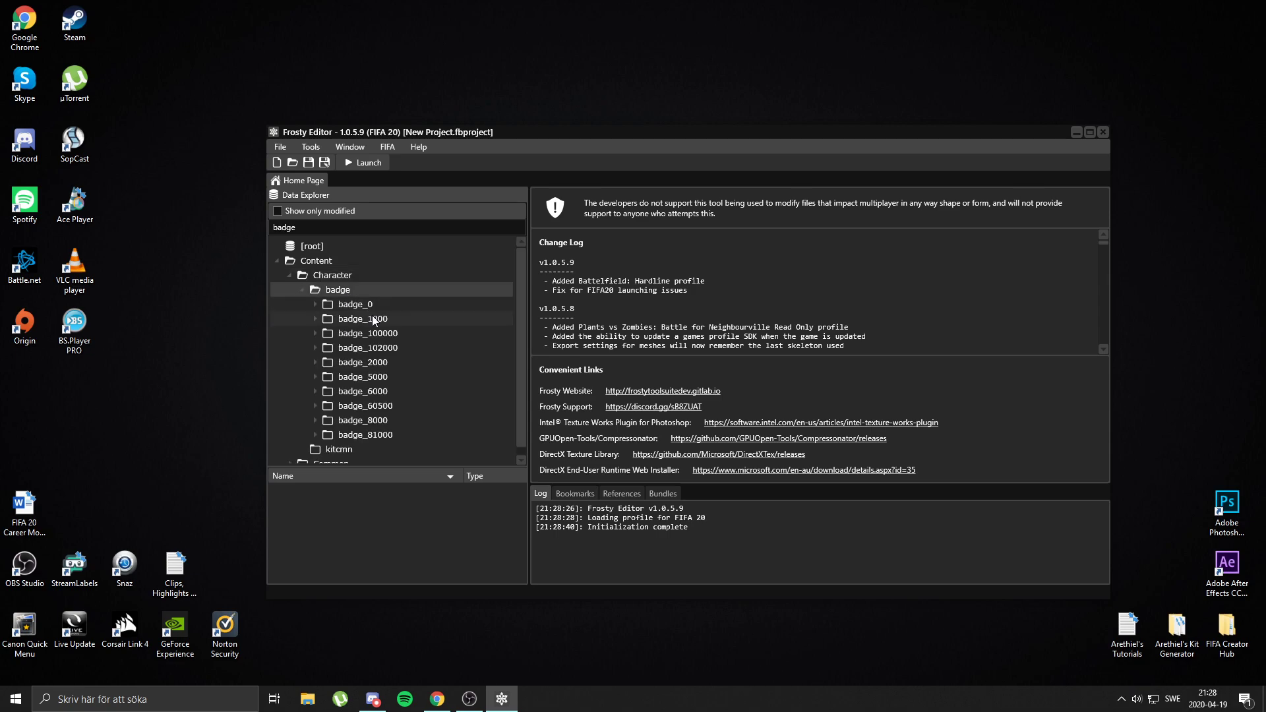
double_click(377, 360)
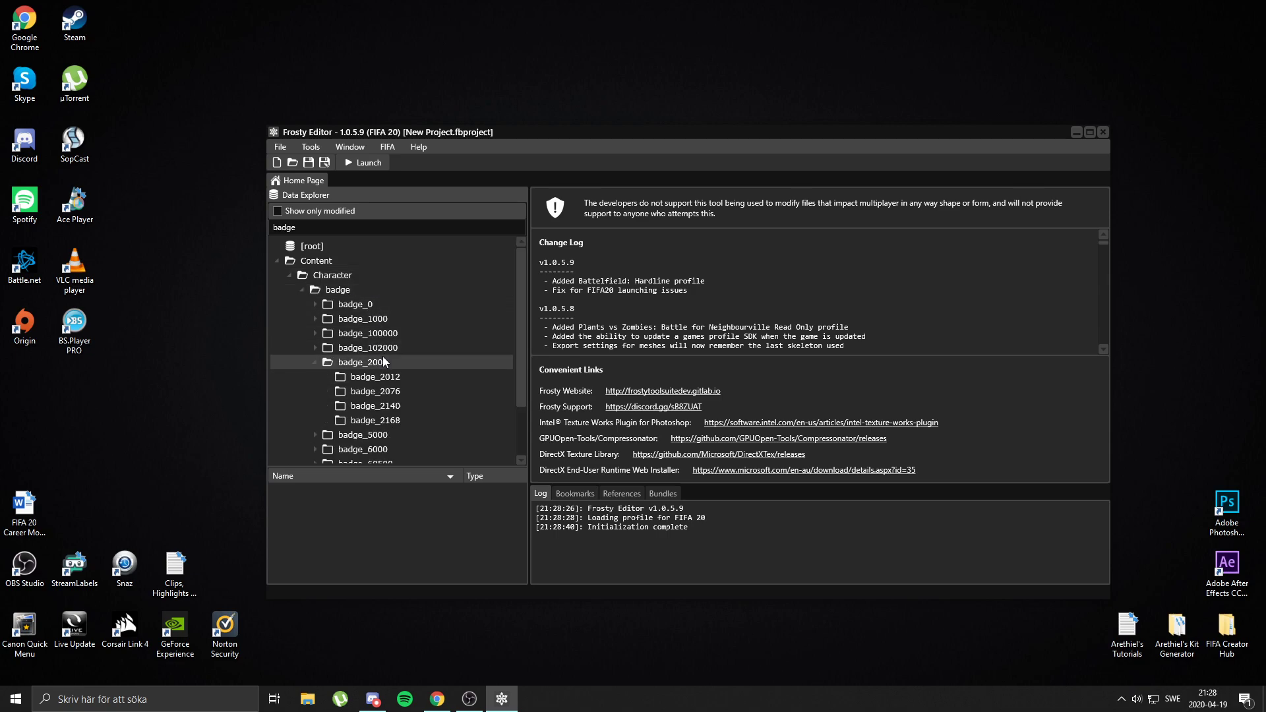
Step: Open the badge_2012 coeff and color textures and the badge_2076 color texture
left_click(386, 381)
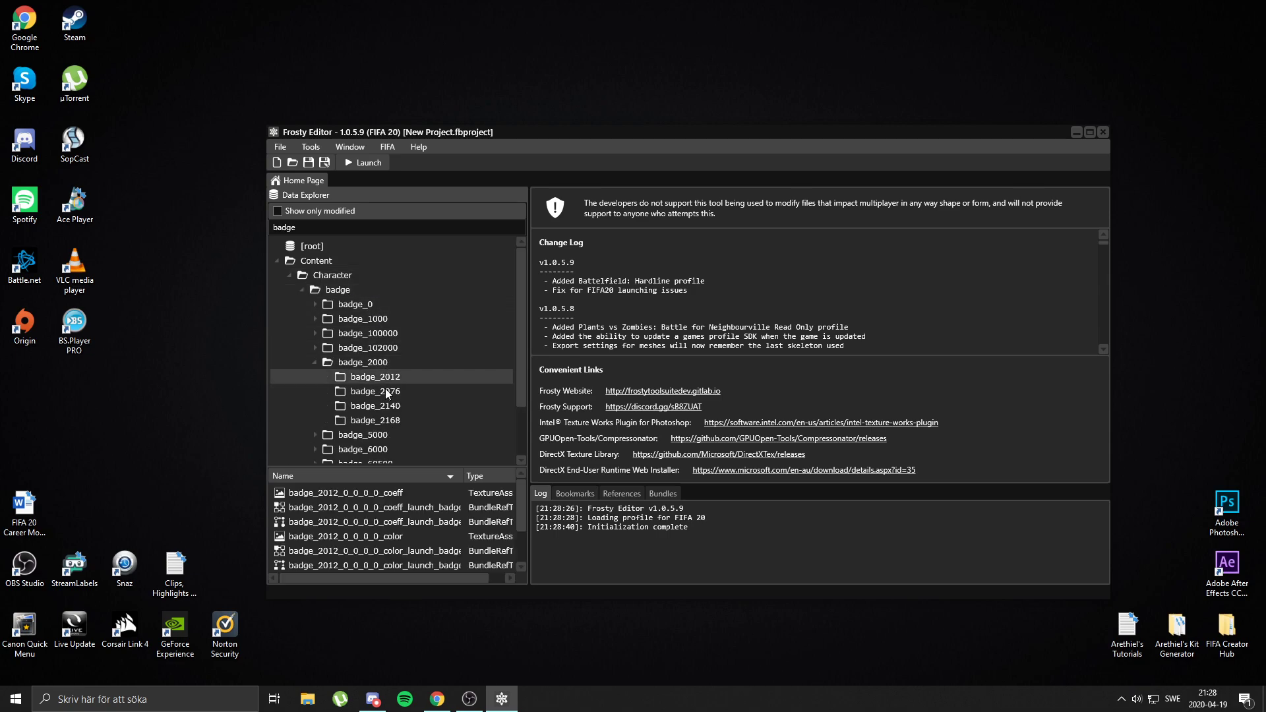
double_click(376, 493)
double_click(368, 535)
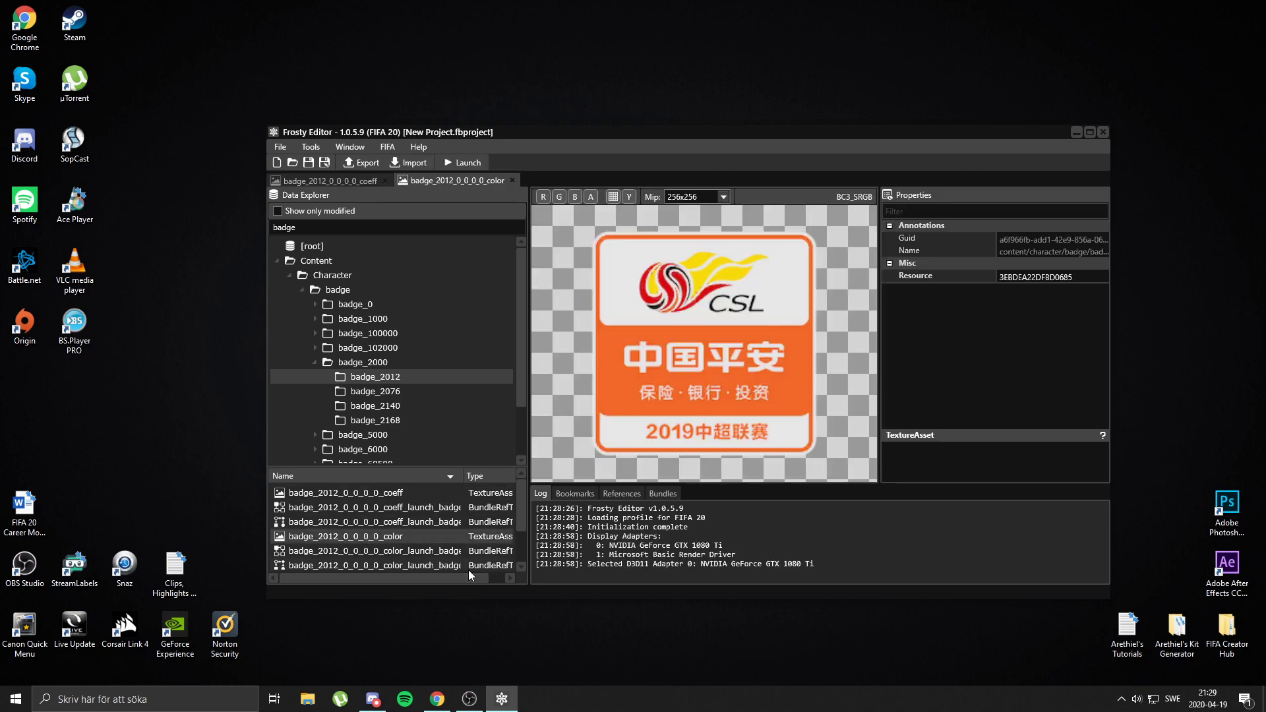
scroll(395, 536, "down", 1)
left_click(403, 396)
scroll(398, 514, "up", 2)
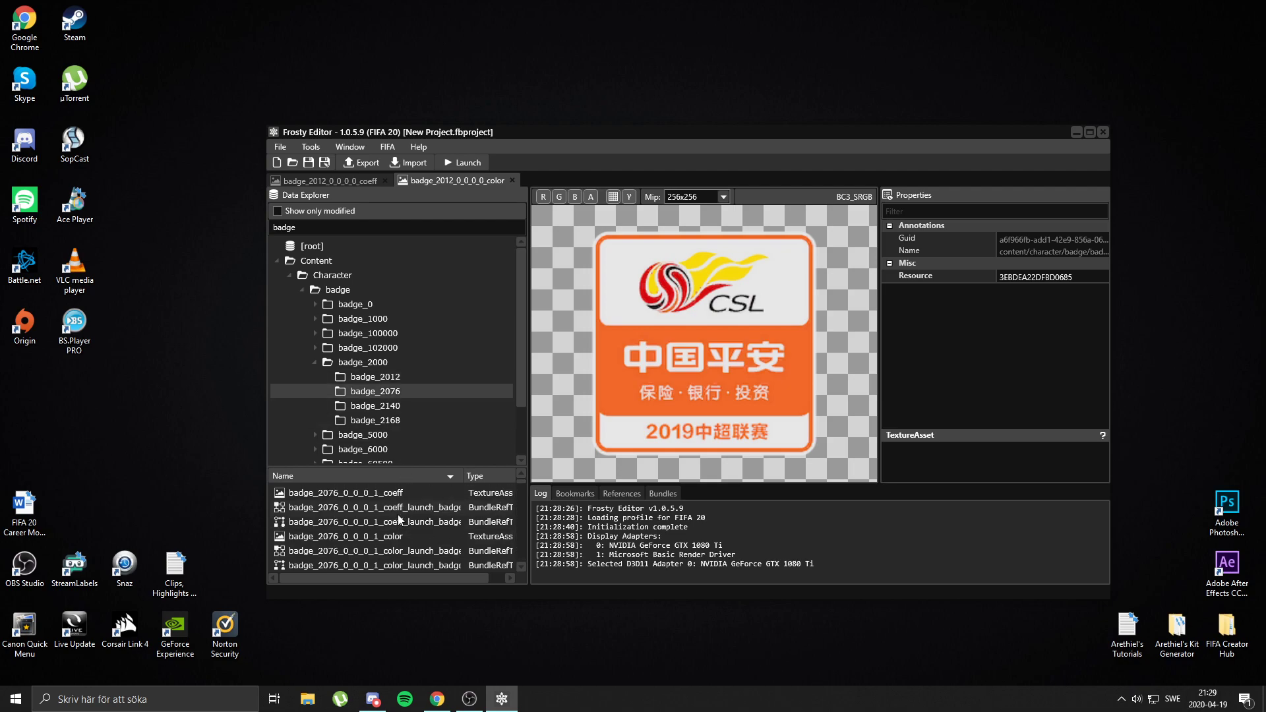
double_click(403, 535)
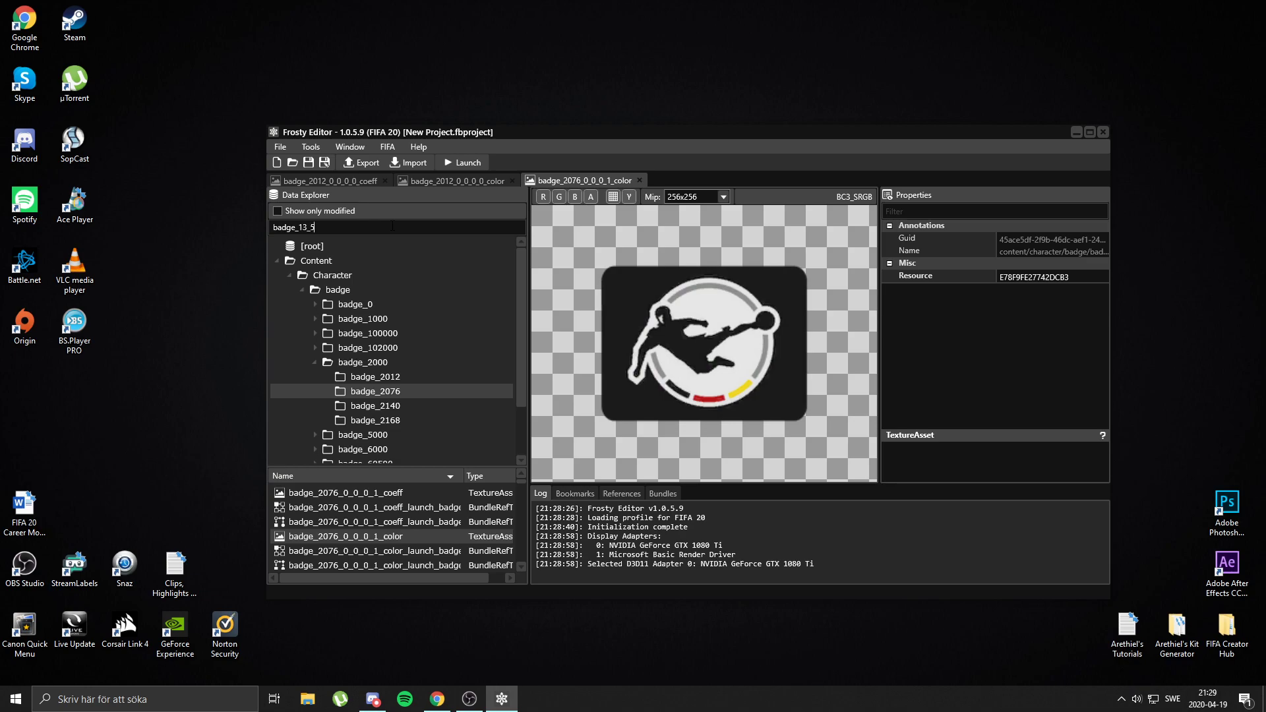
Step: Filter for badge_13_5 and open the Hyundai badge_13_5_0_0_0_coeff texture under badge_0 > badge_13
key("Return")
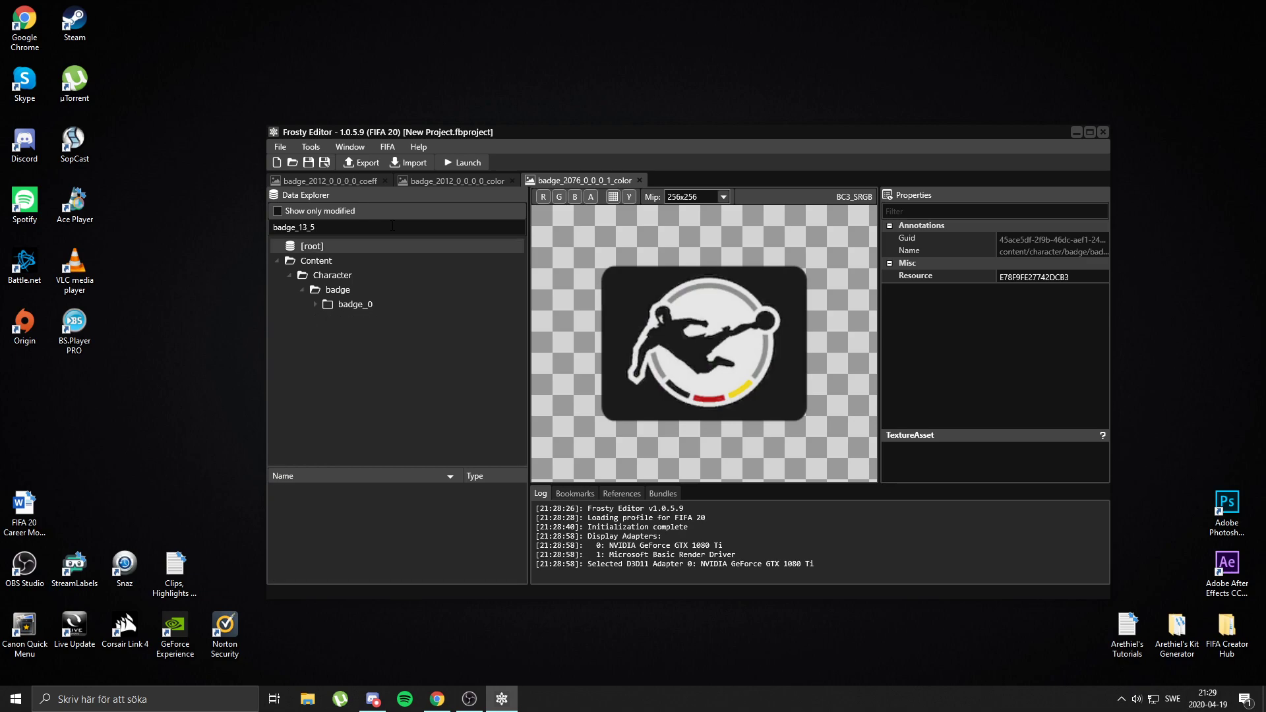
double_click(380, 306)
left_click(379, 319)
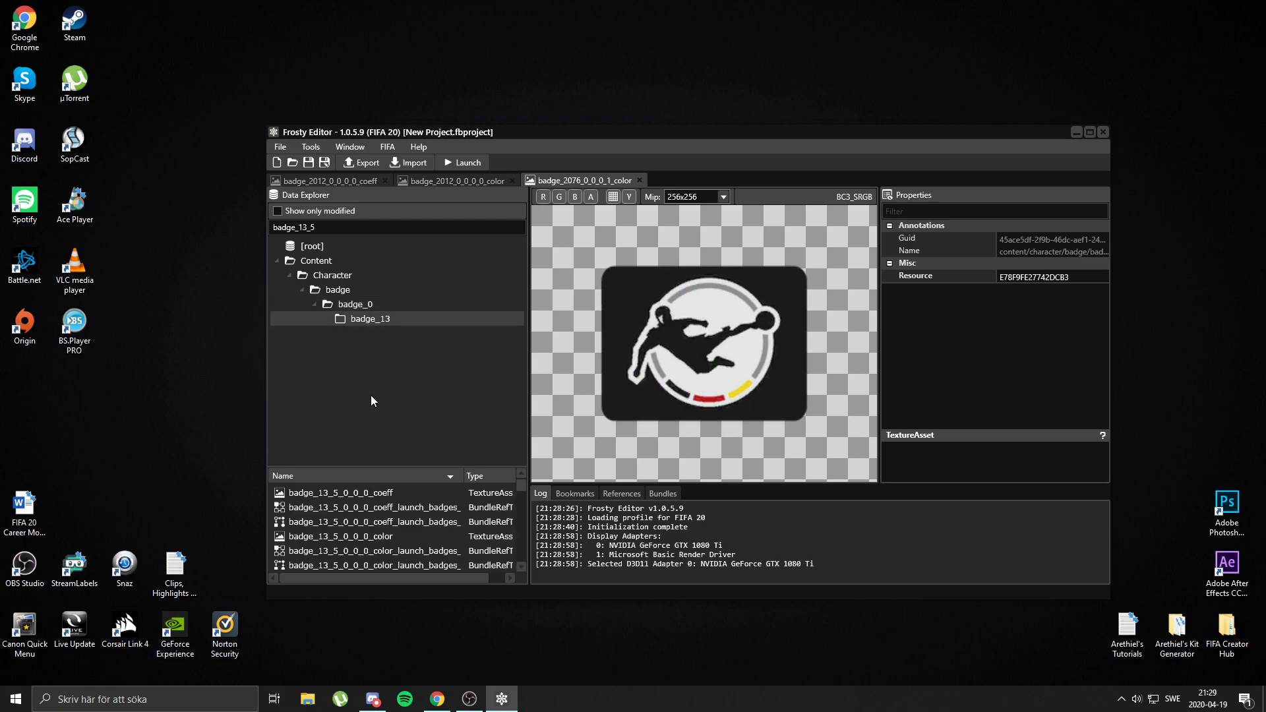
double_click(389, 497)
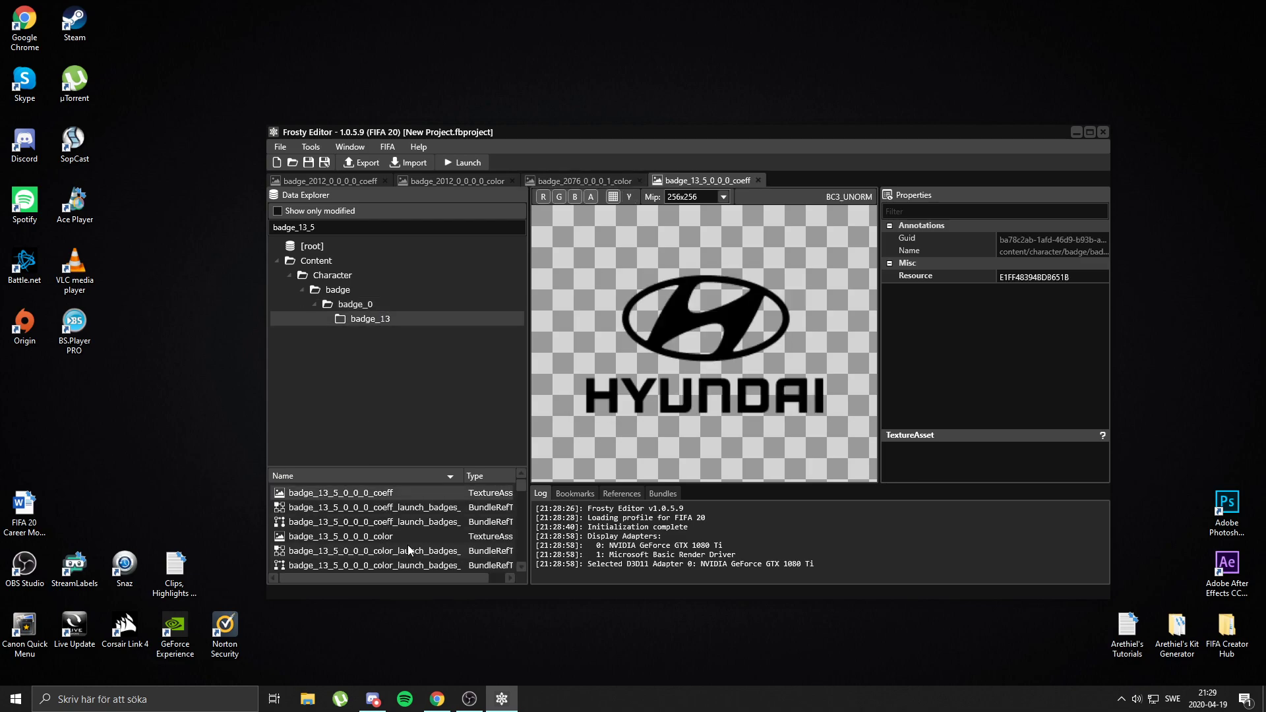
scroll(386, 533, "down", 2)
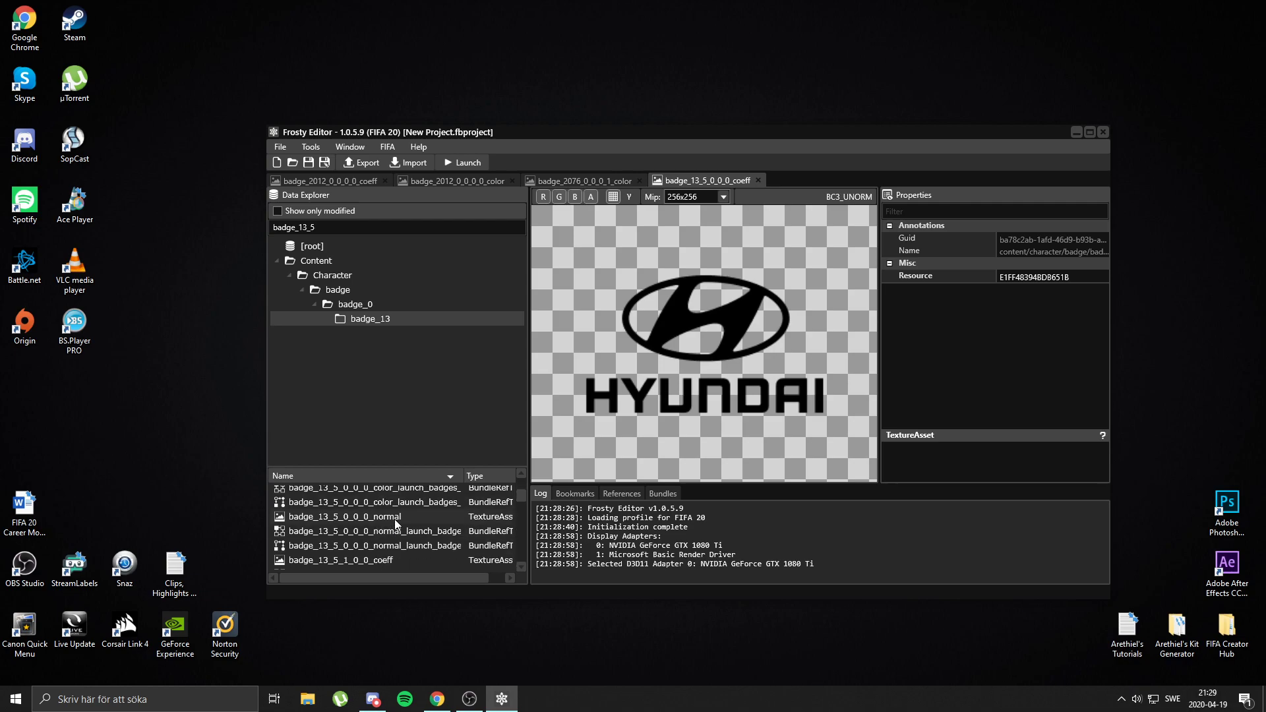
left_click(394, 518)
scroll(394, 520, "up", 2)
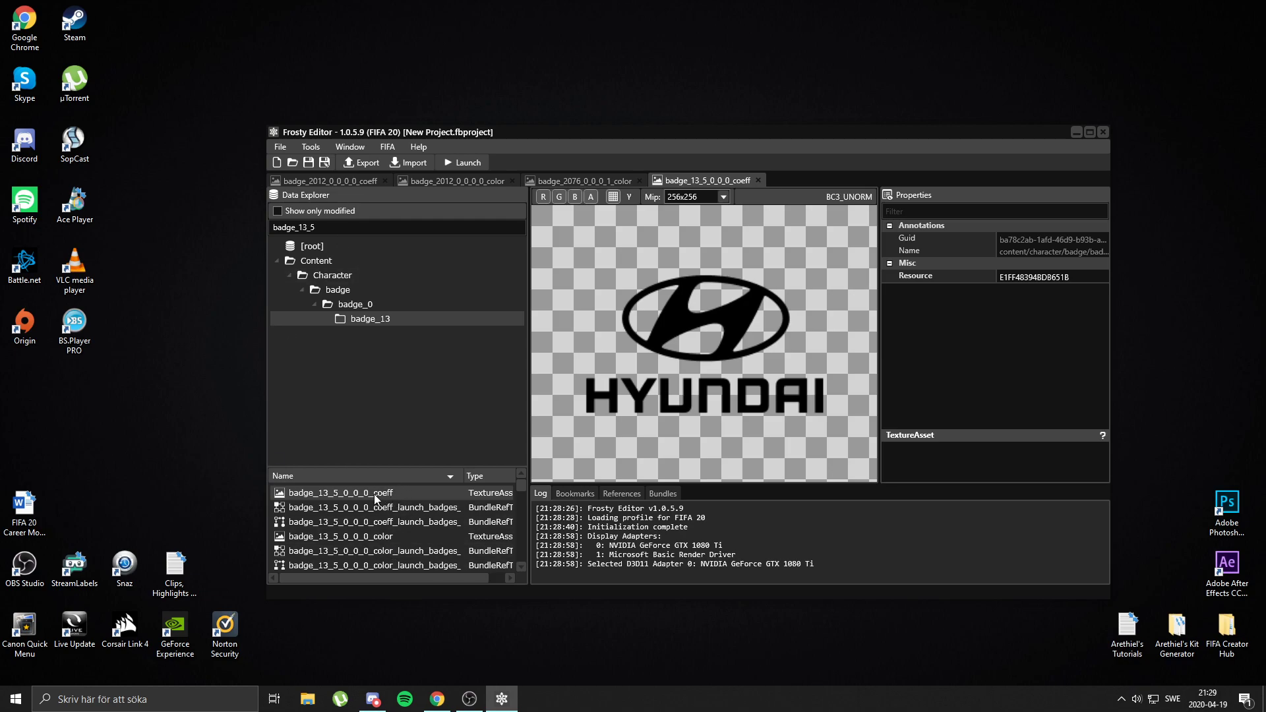
Step: Export the coeff texture as a PNG to the Desktop and minimize Frosty Editor
left_click(368, 164)
left_click(786, 457)
left_click(786, 458)
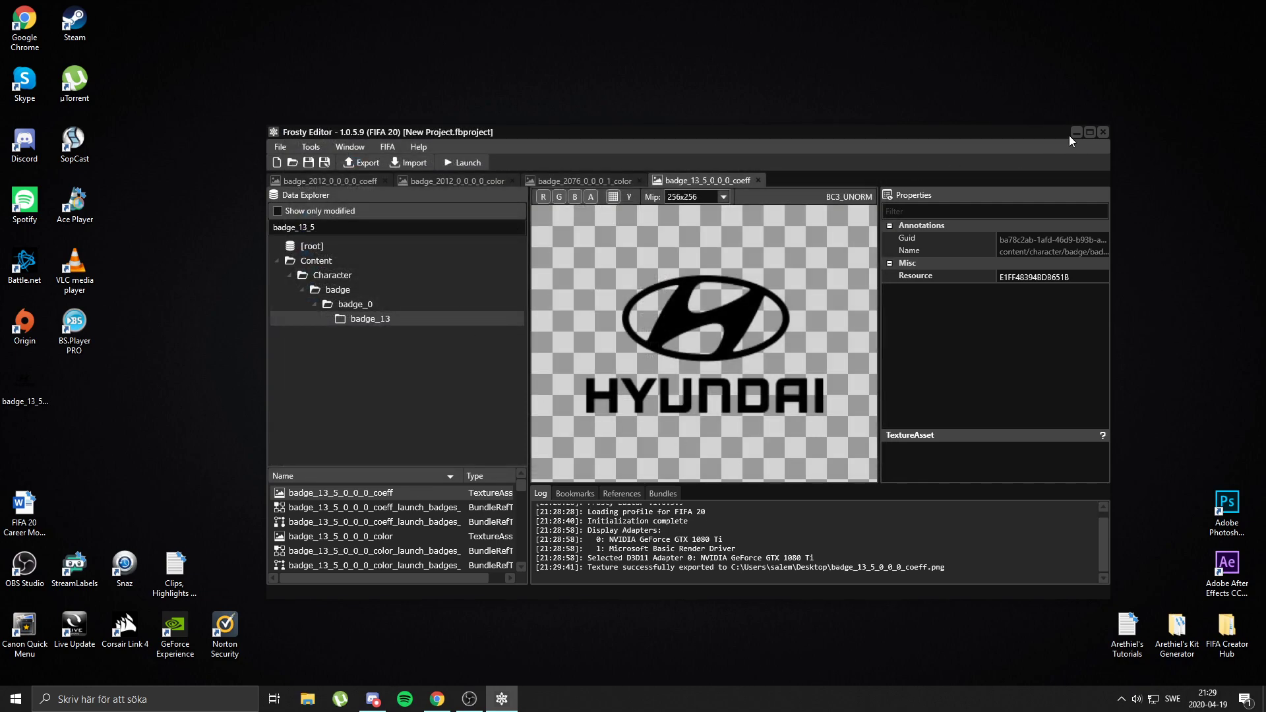
left_click(1076, 133)
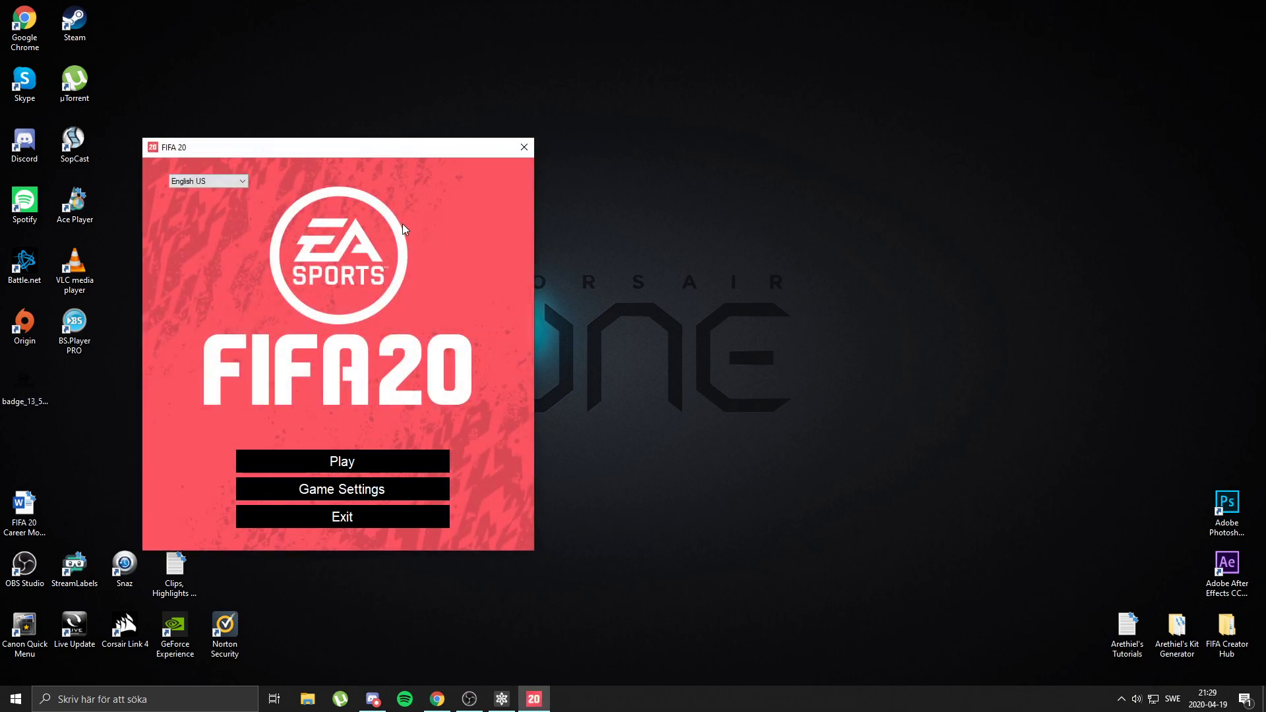
Step: Exit the FIFA 20 launcher and Origin, and open the exported badge PNG in Photoshop
left_click(525, 147)
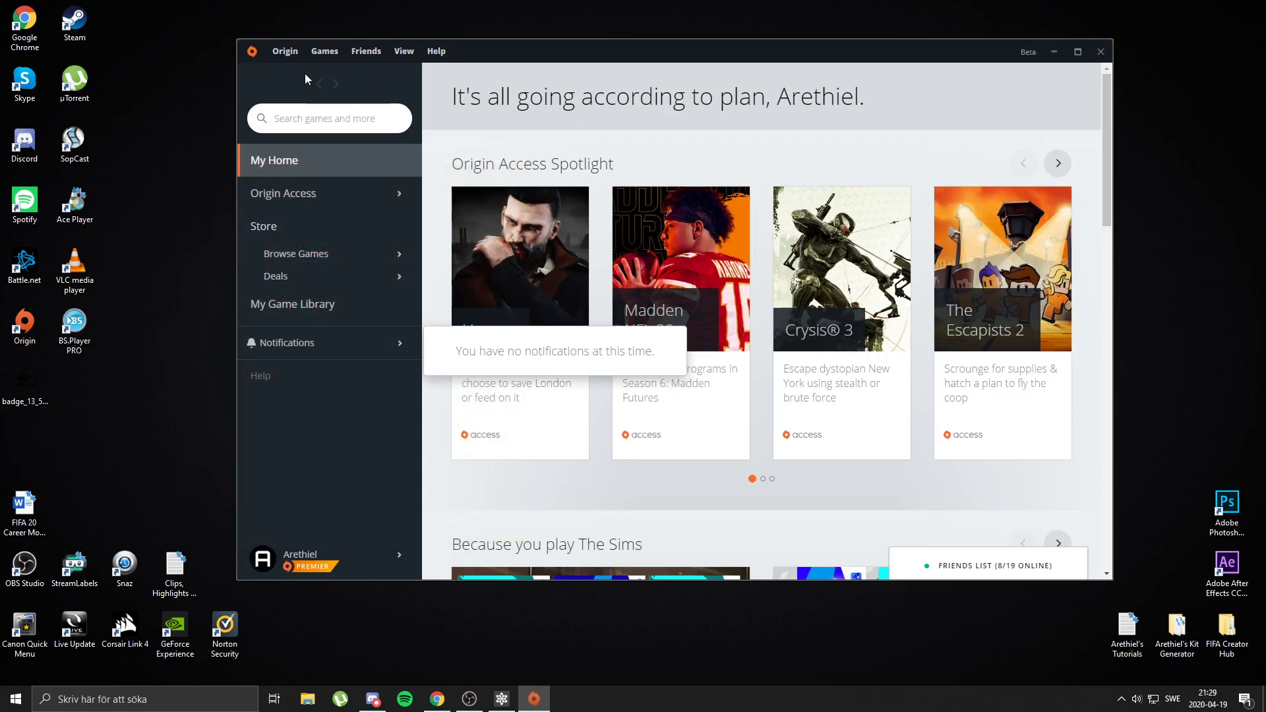
left_click(284, 52)
left_click(291, 233)
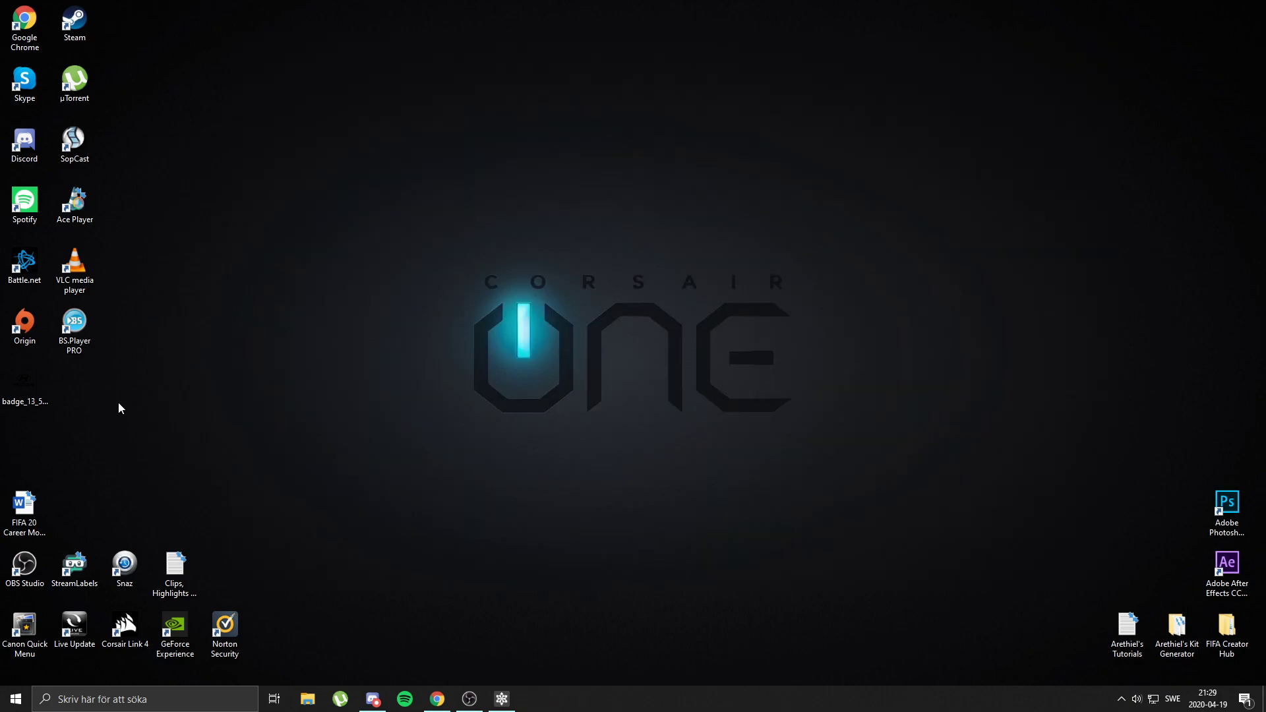
left_click_drag(17, 395, 1227, 511)
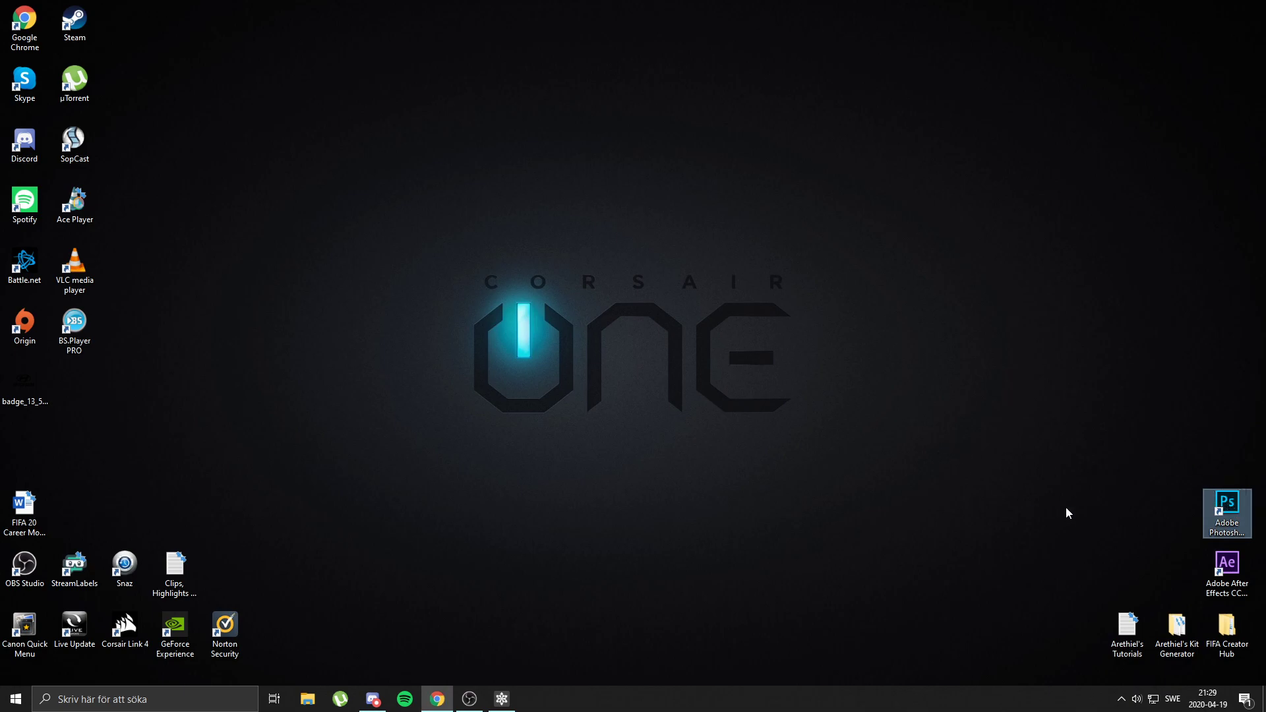
Step: Browse to Arethiel's Kit Generator > Addons > Team Sponsors and select the AON logo file
double_click(1176, 640)
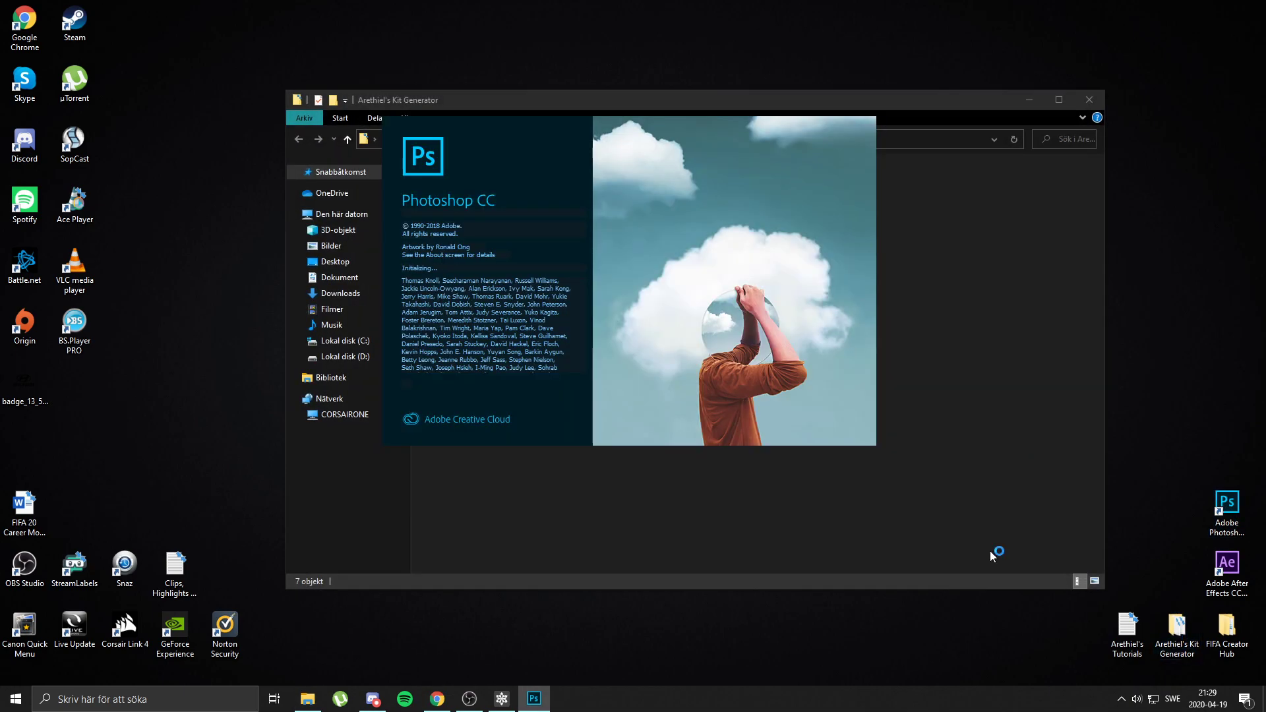
double_click(468, 181)
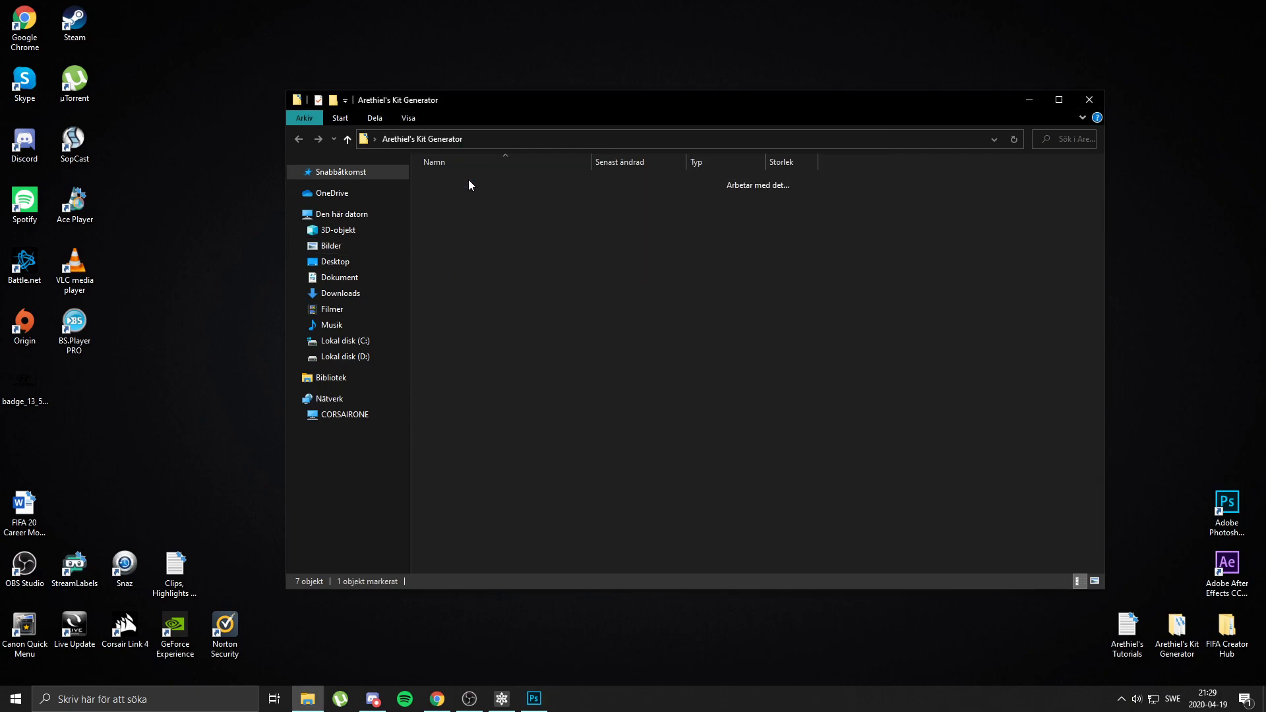
double_click(470, 238)
left_click(697, 216)
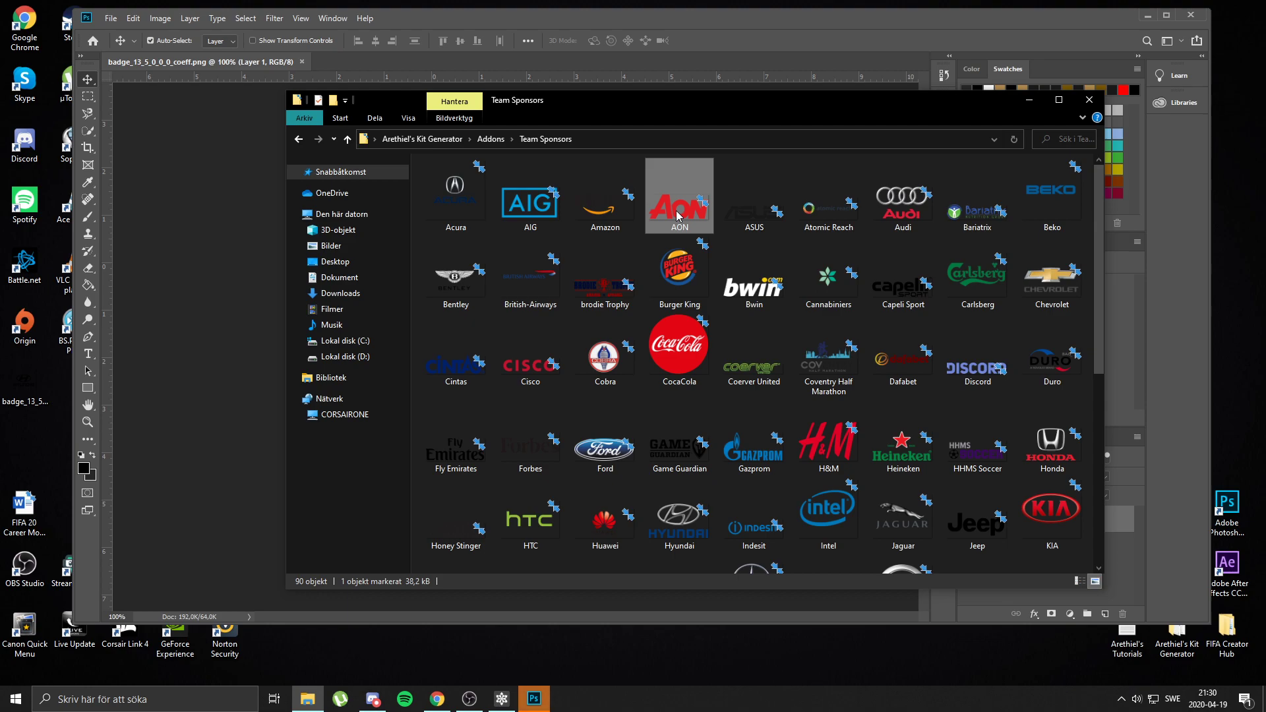
Step: Place the AON logo on the badge canvas, delete the Hyundai logo layer, and minimize Frosty Editor
left_click_drag(668, 173, 264, 257)
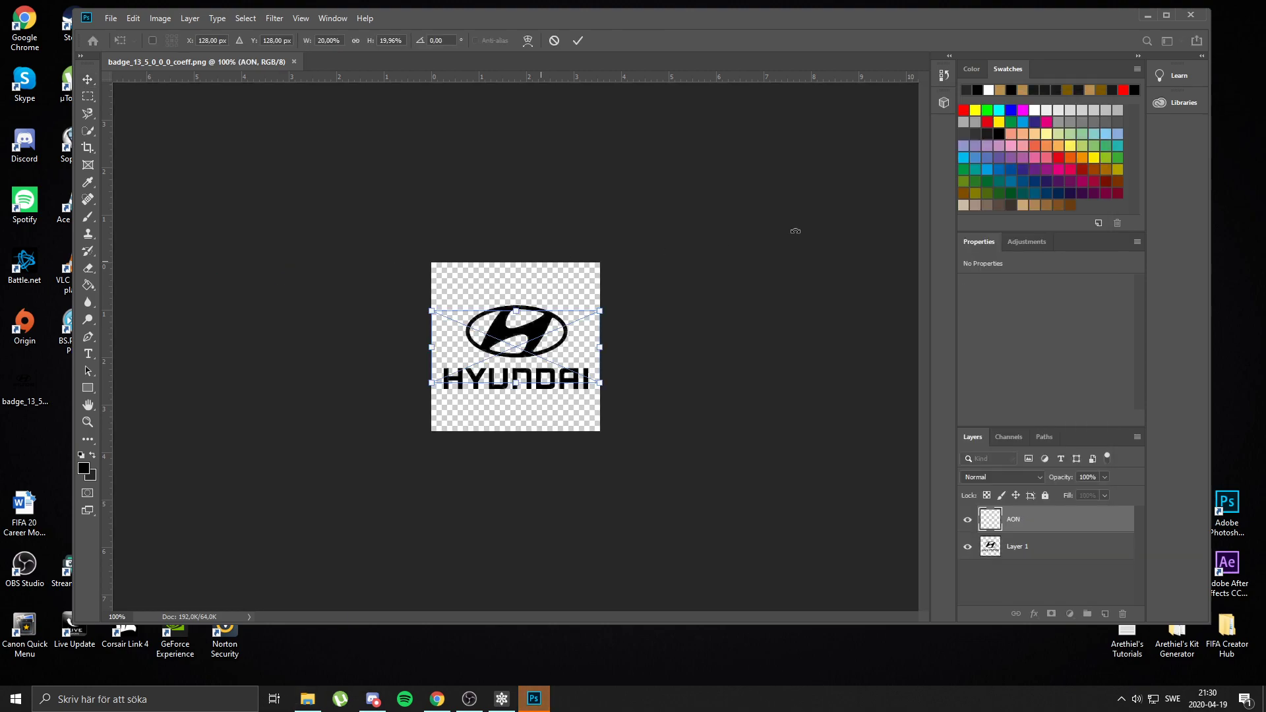
left_click(1043, 551)
key("Delete")
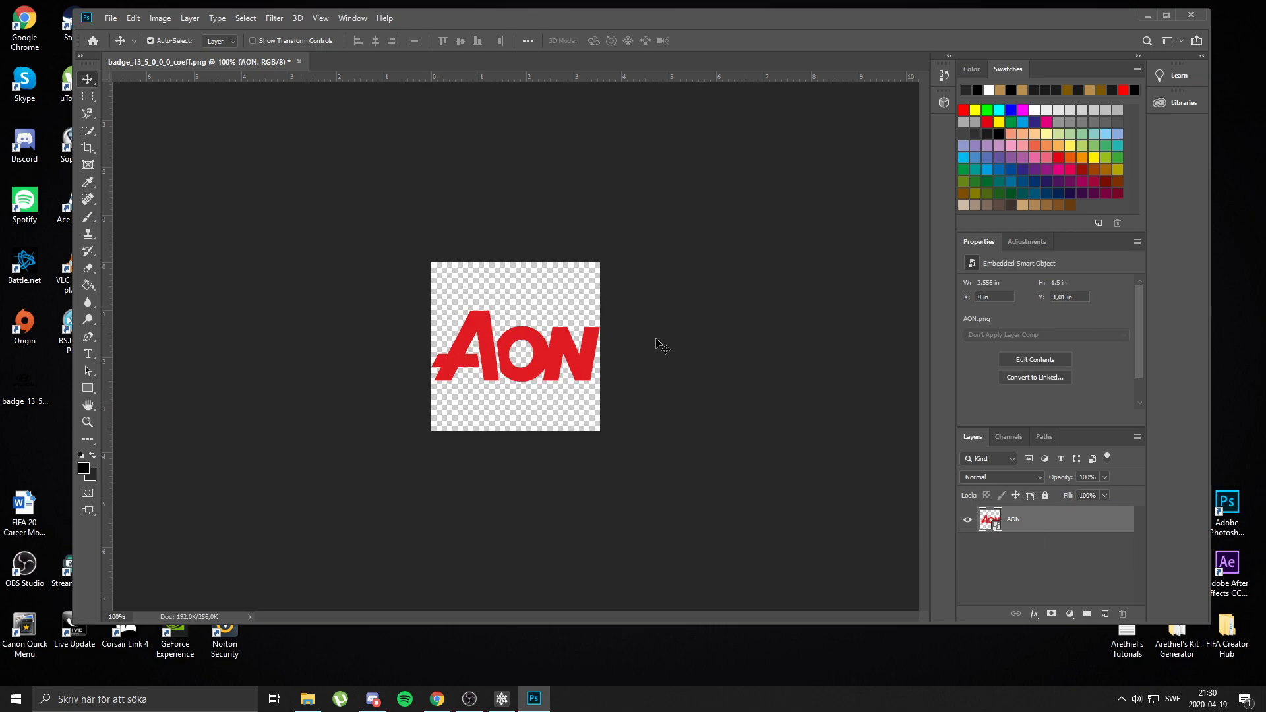
left_click(502, 699)
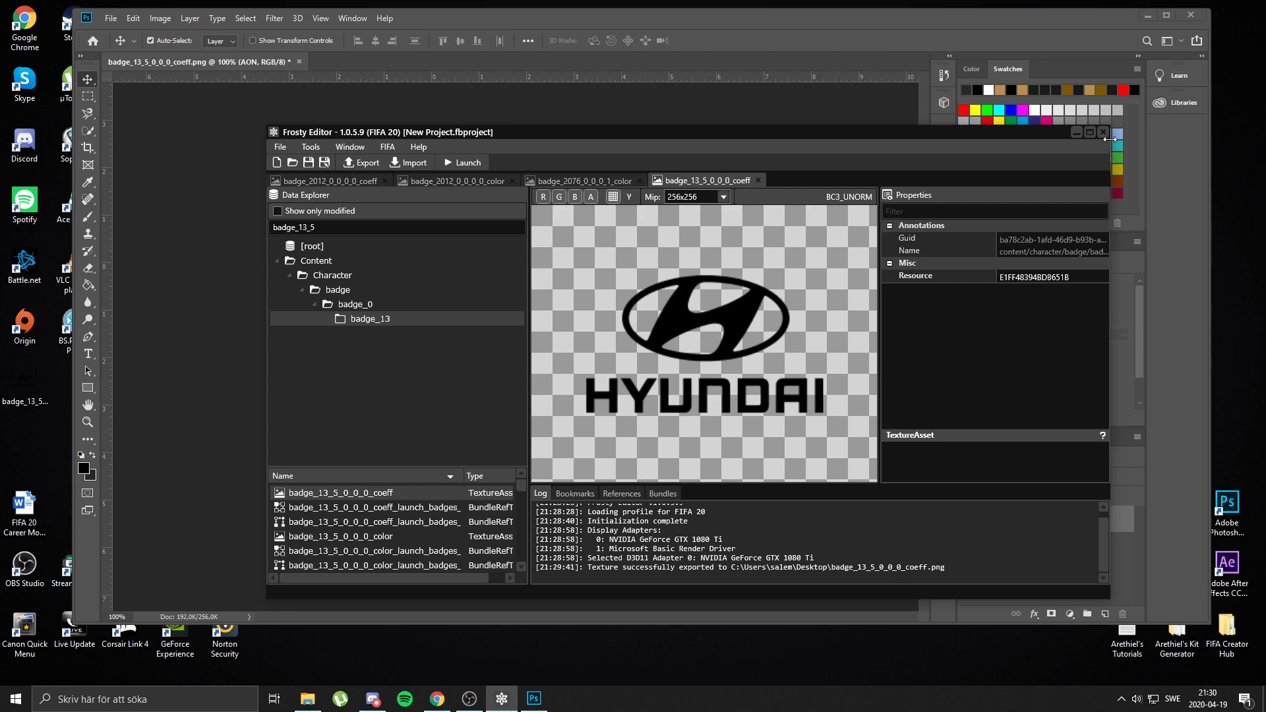
left_click(1077, 132)
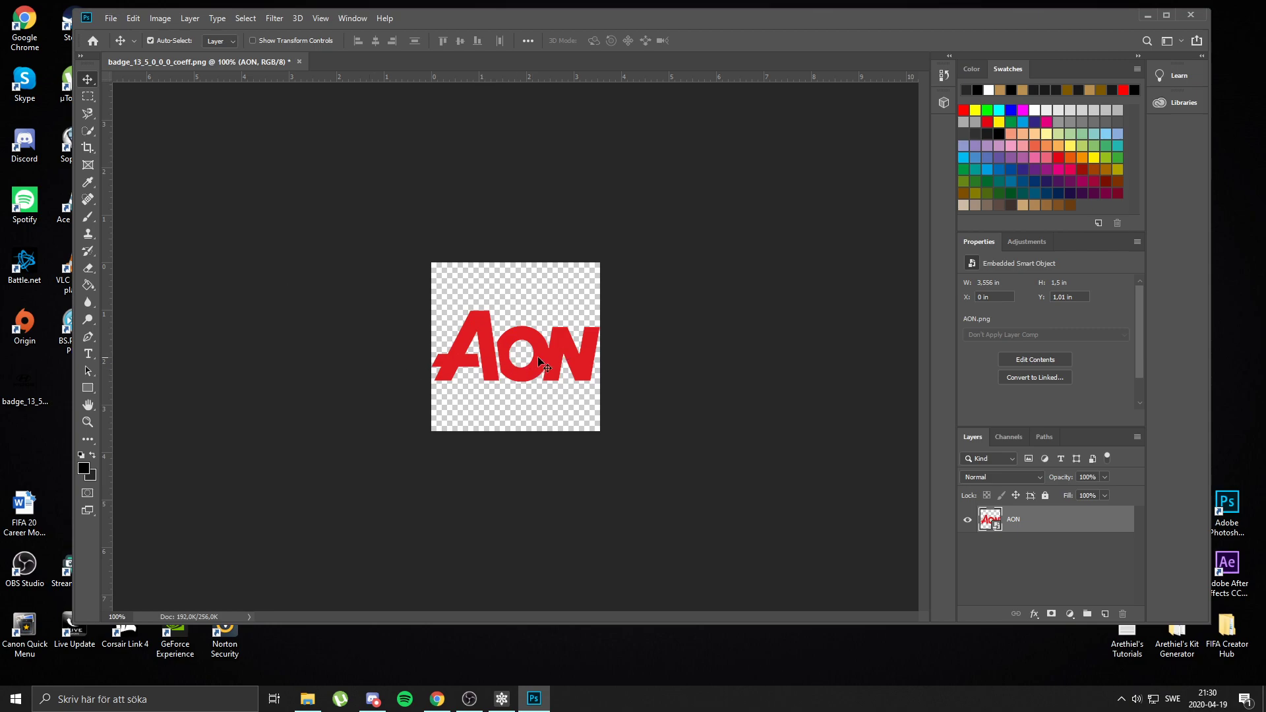
left_click(111, 18)
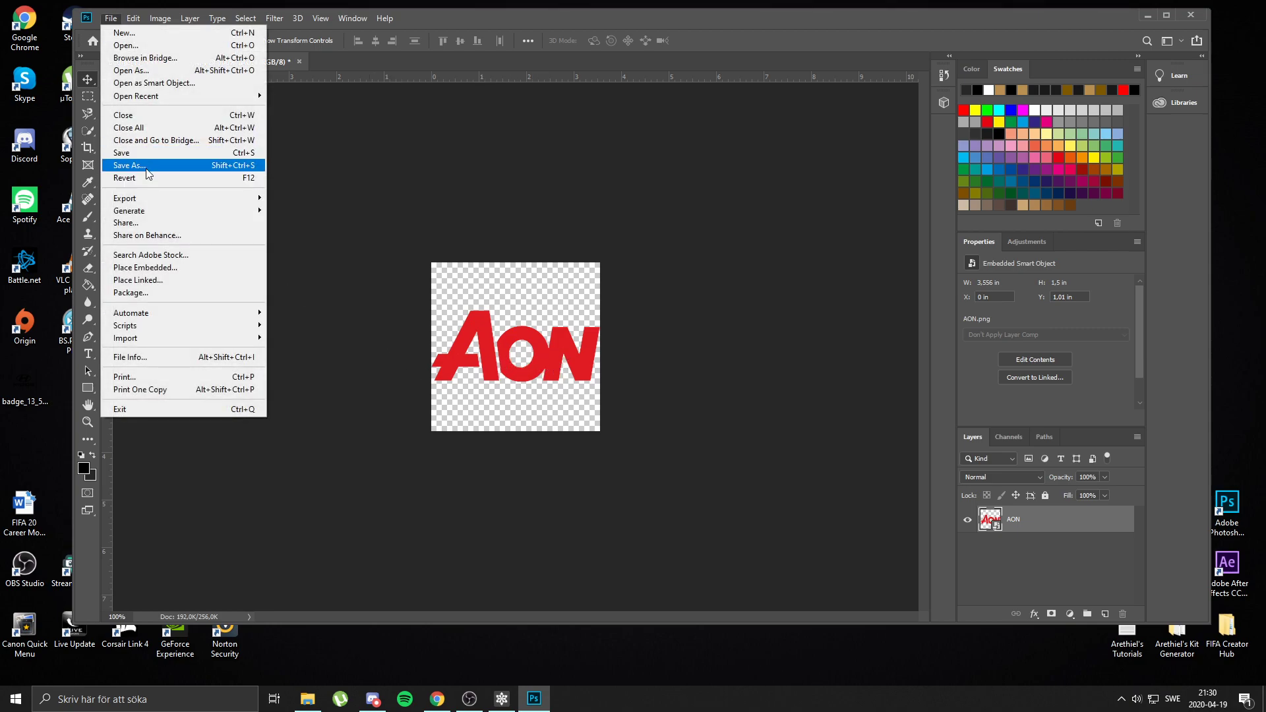
Step: Save the red AON badge as a PNG named 'Badge Color' on the Desktop
left_click(148, 174)
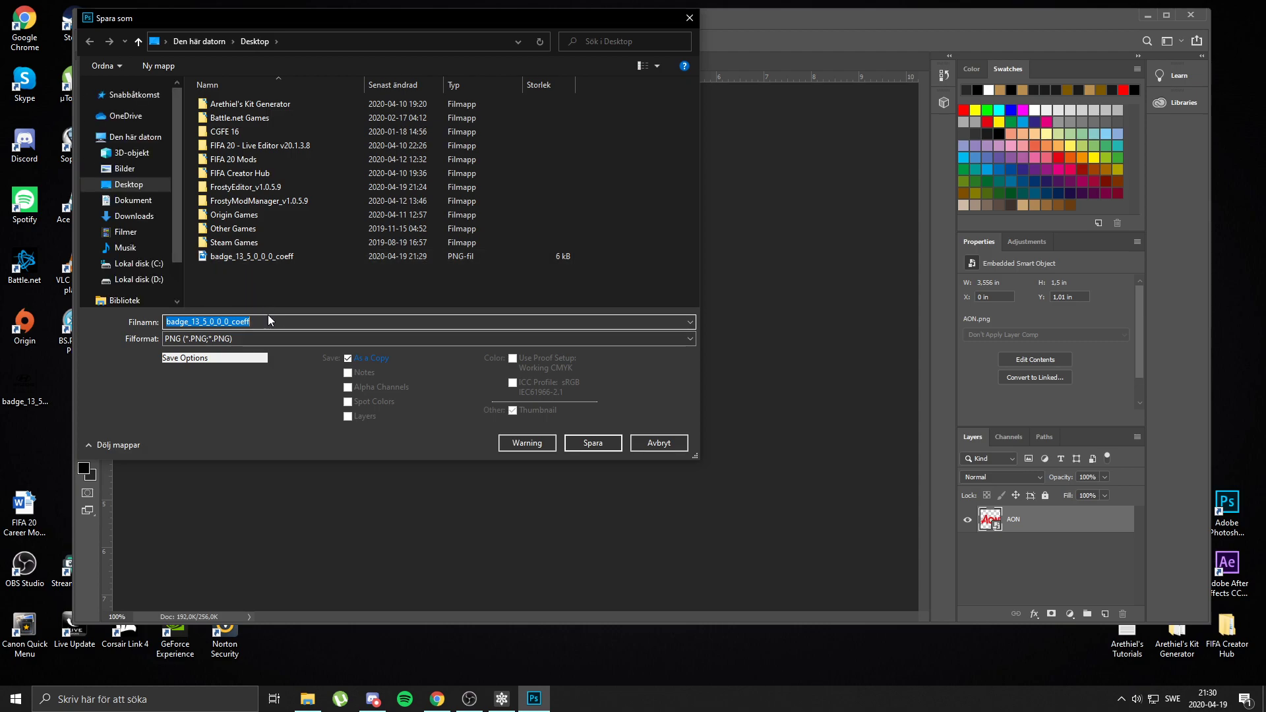
type("Badge Colo")
key("Return")
key("Return")
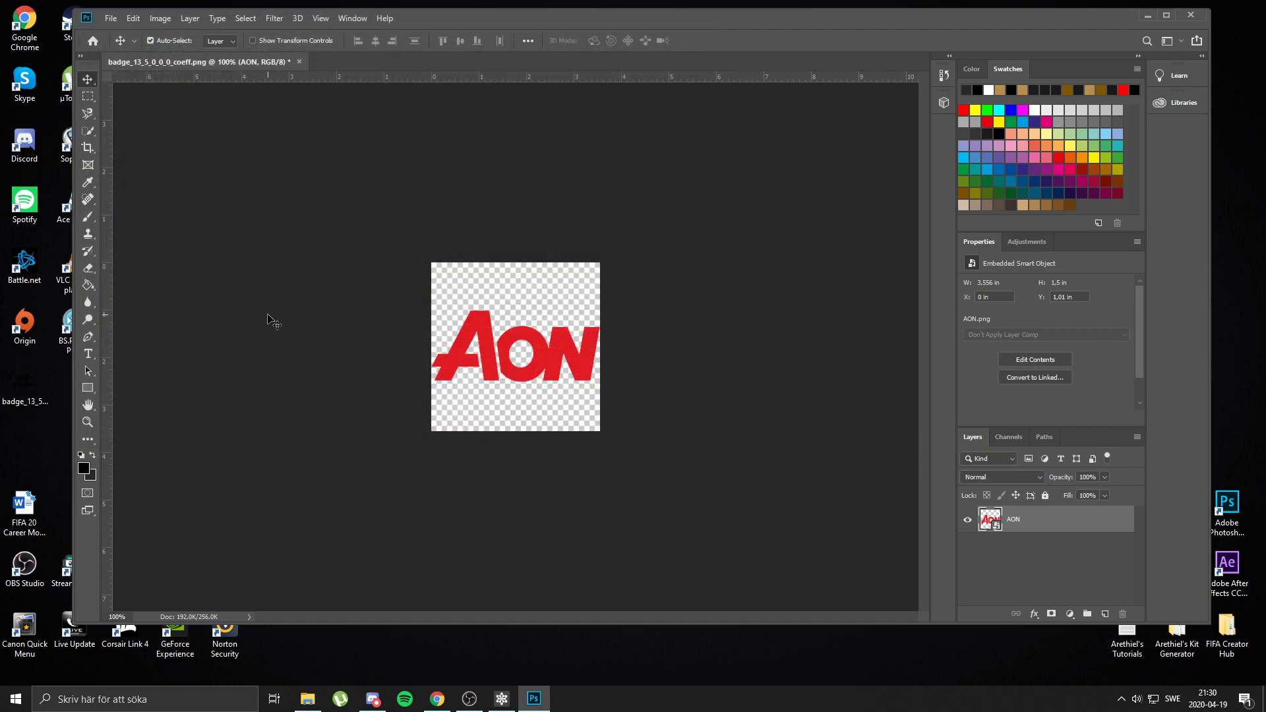
Step: Add a black Color Overlay layer style to the AON logo layer
double_click(1120, 525)
left_click_drag(935, 304, 963, 223)
left_click(694, 398)
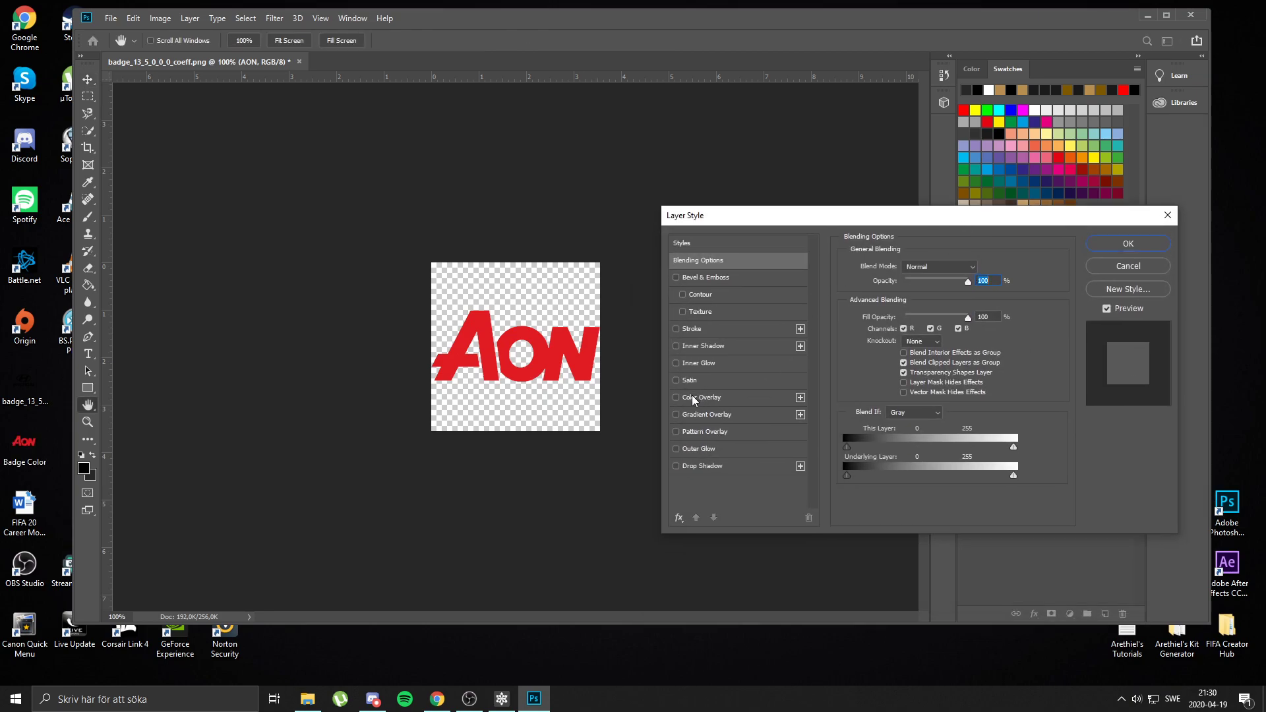
left_click(978, 275)
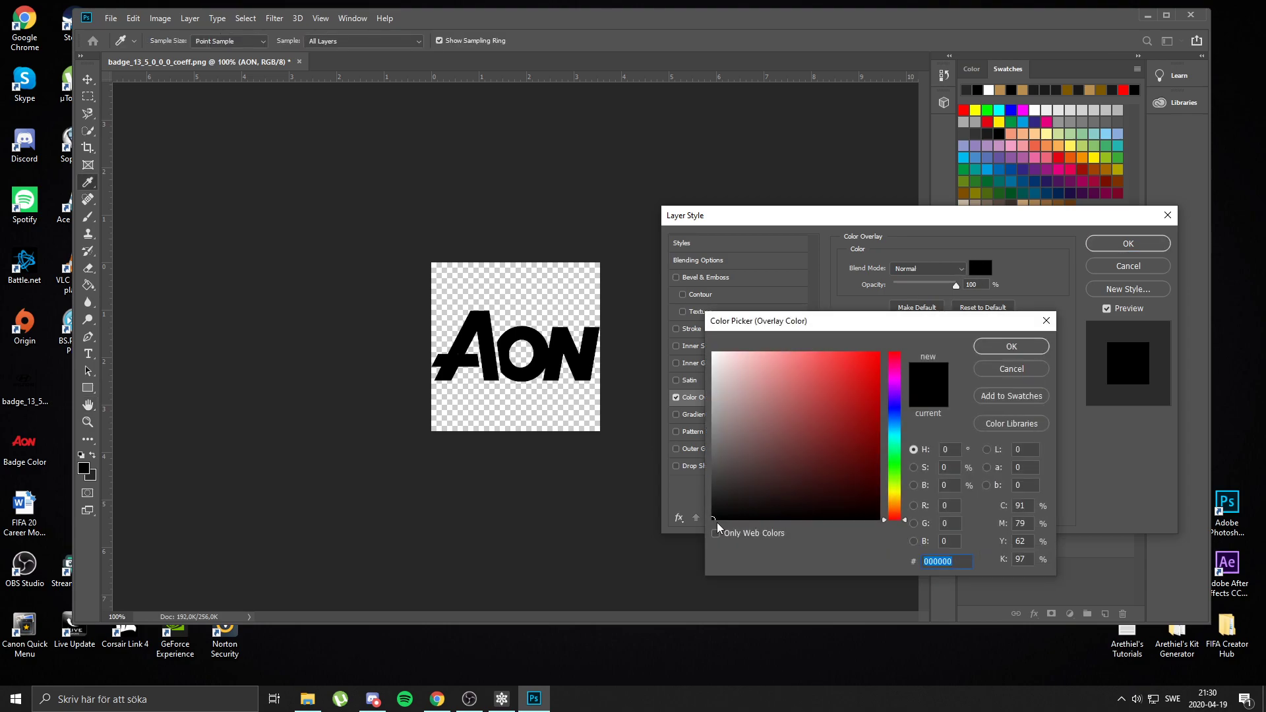
left_click(1021, 352)
left_click(1128, 243)
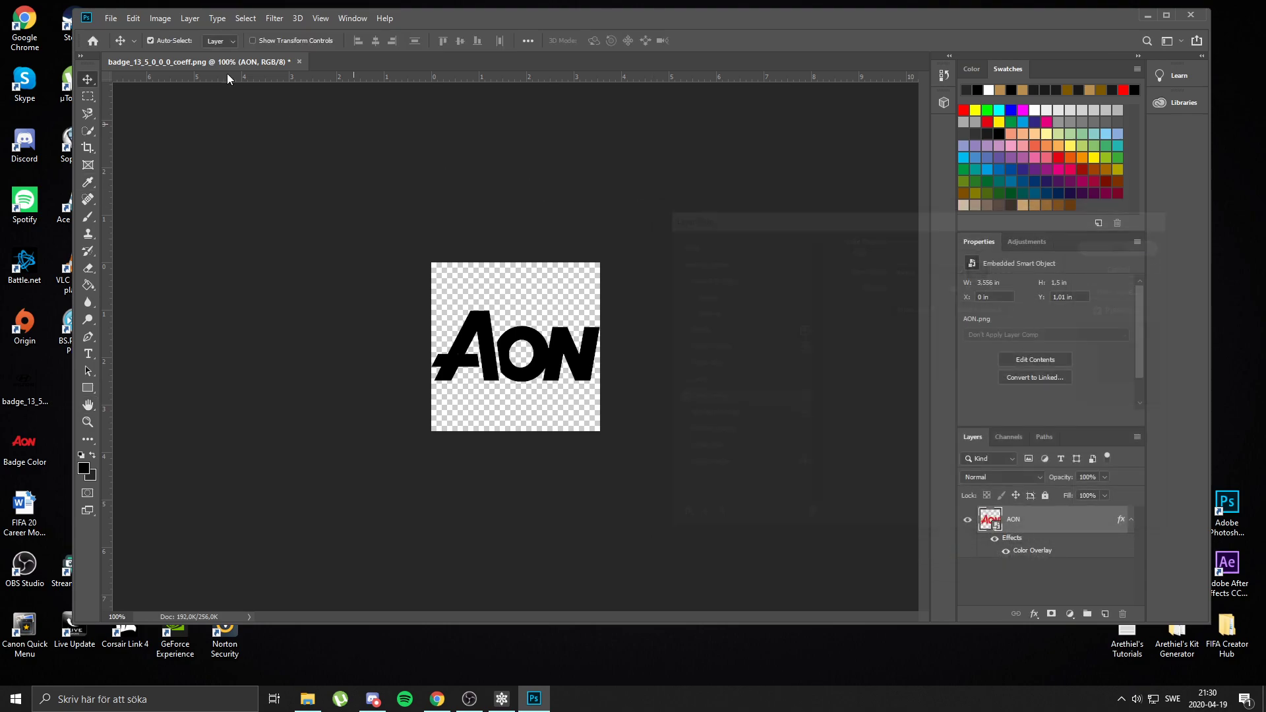
Step: Save the black AON badge as a PNG named 'Badge Coeff' on the Desktop
left_click(110, 18)
left_click(151, 169)
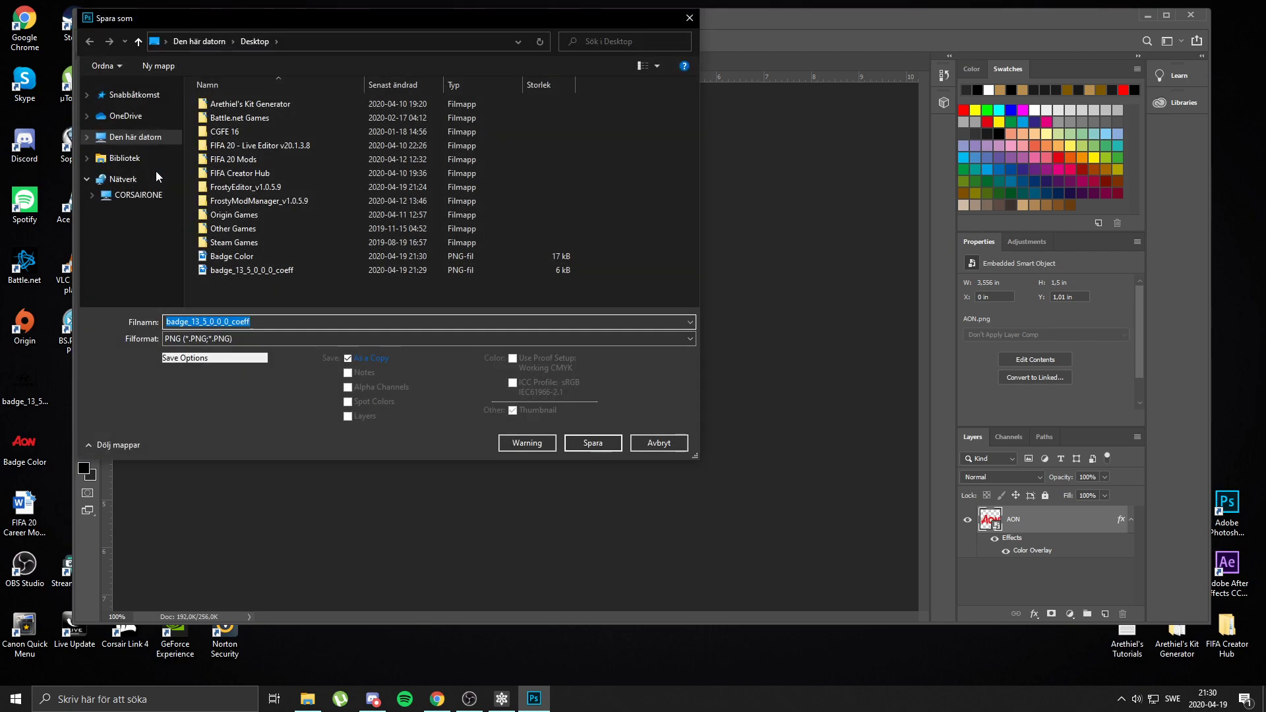
type("badge C")
key("BackSpace")
key("BackSpace")
key("BackSpace")
key("BackSpace")
key("BackSpace")
key("BackSpace")
key("BackSpace")
type("Badge Coef")
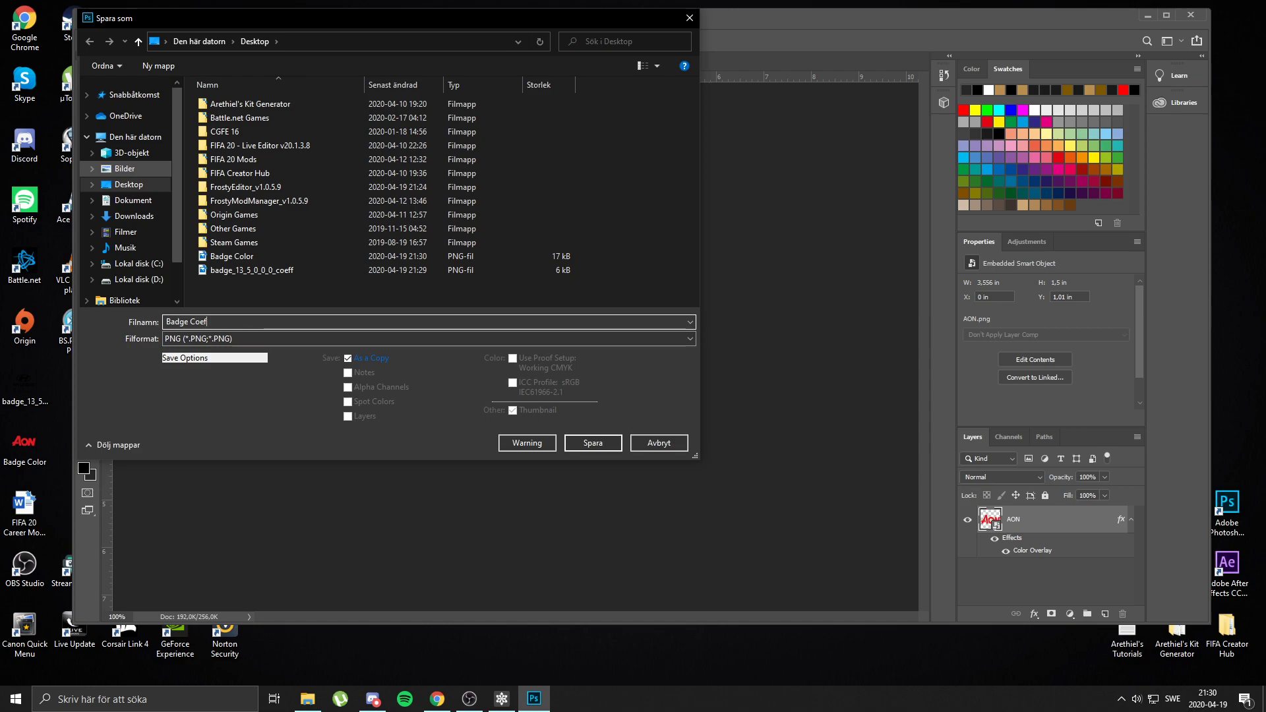
key("Return")
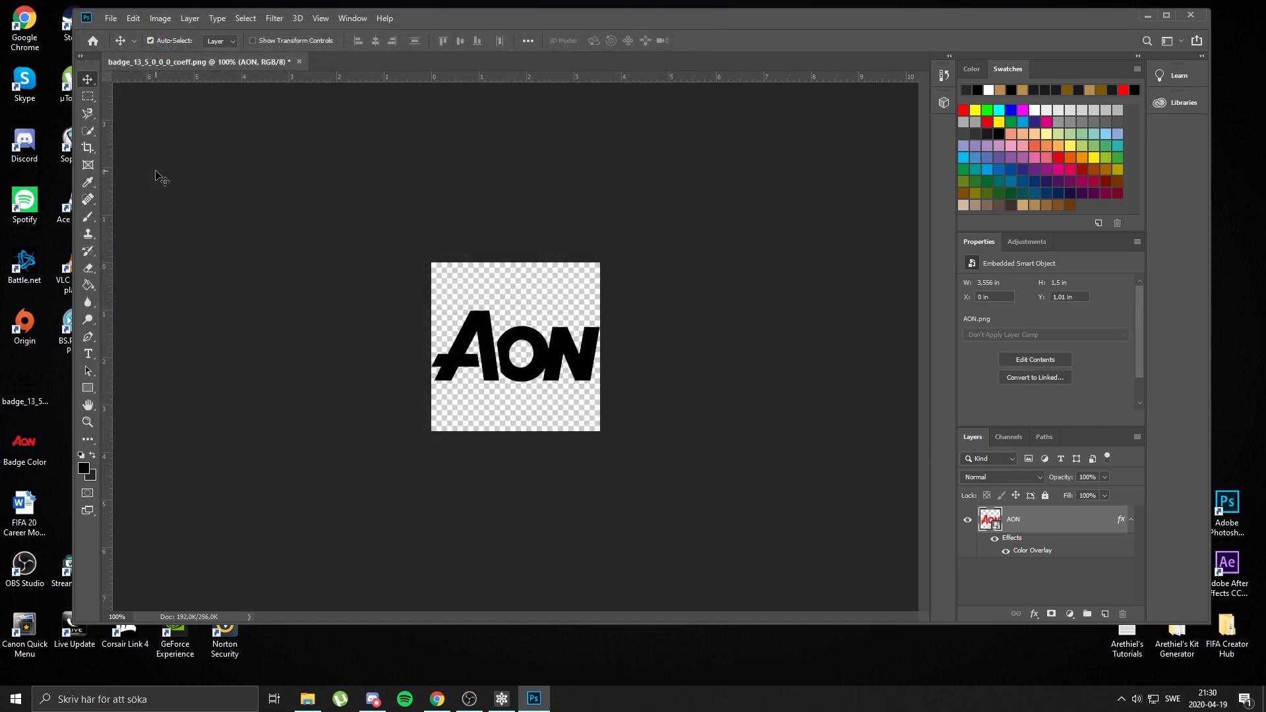
key("ctrl")
Step: Hide the colour overlay to restore the red logo and generate a normal map with Filter > 3D
left_click(1007, 552)
double_click(1085, 524)
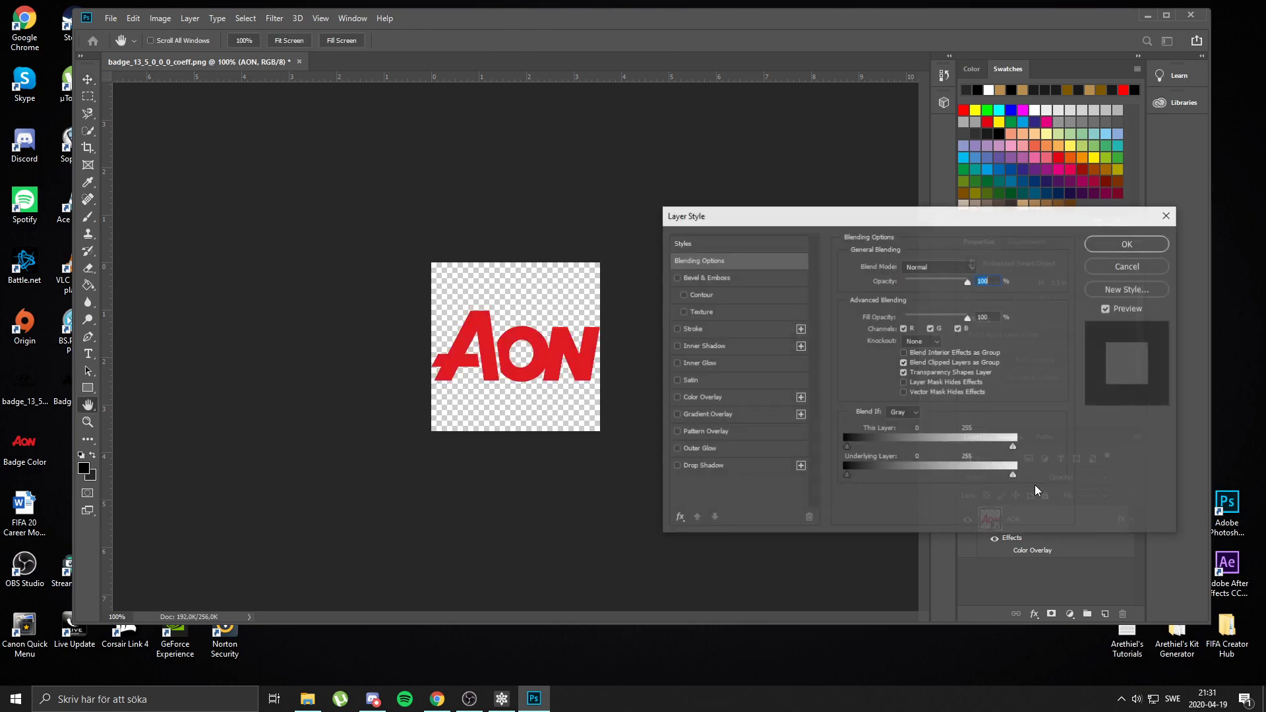
left_click(701, 400)
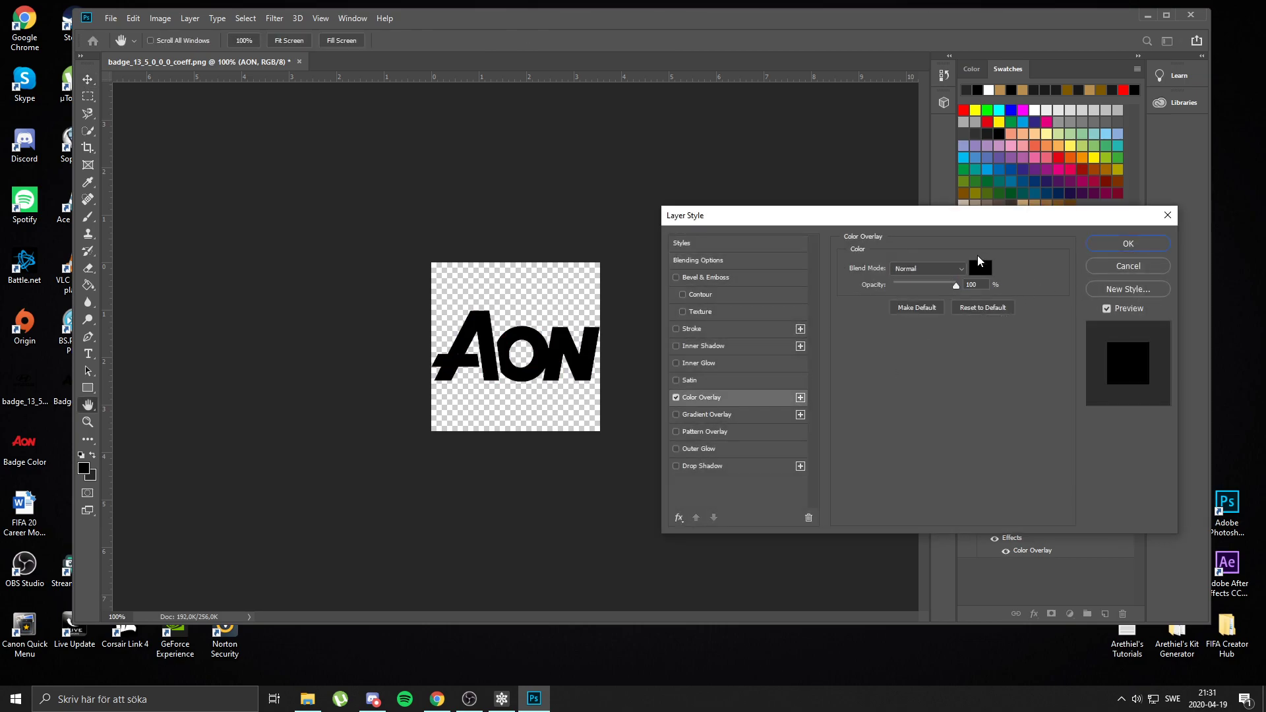
left_click(1146, 267)
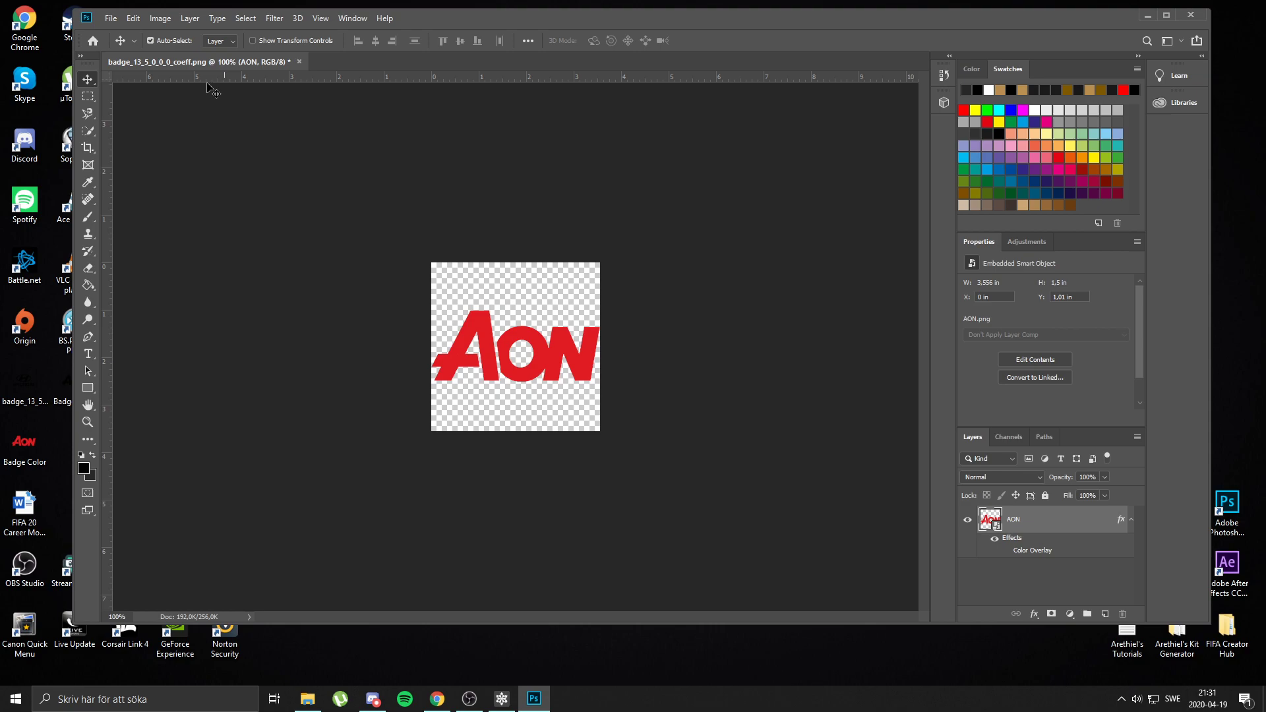
left_click(277, 19)
mouse_move(323, 157)
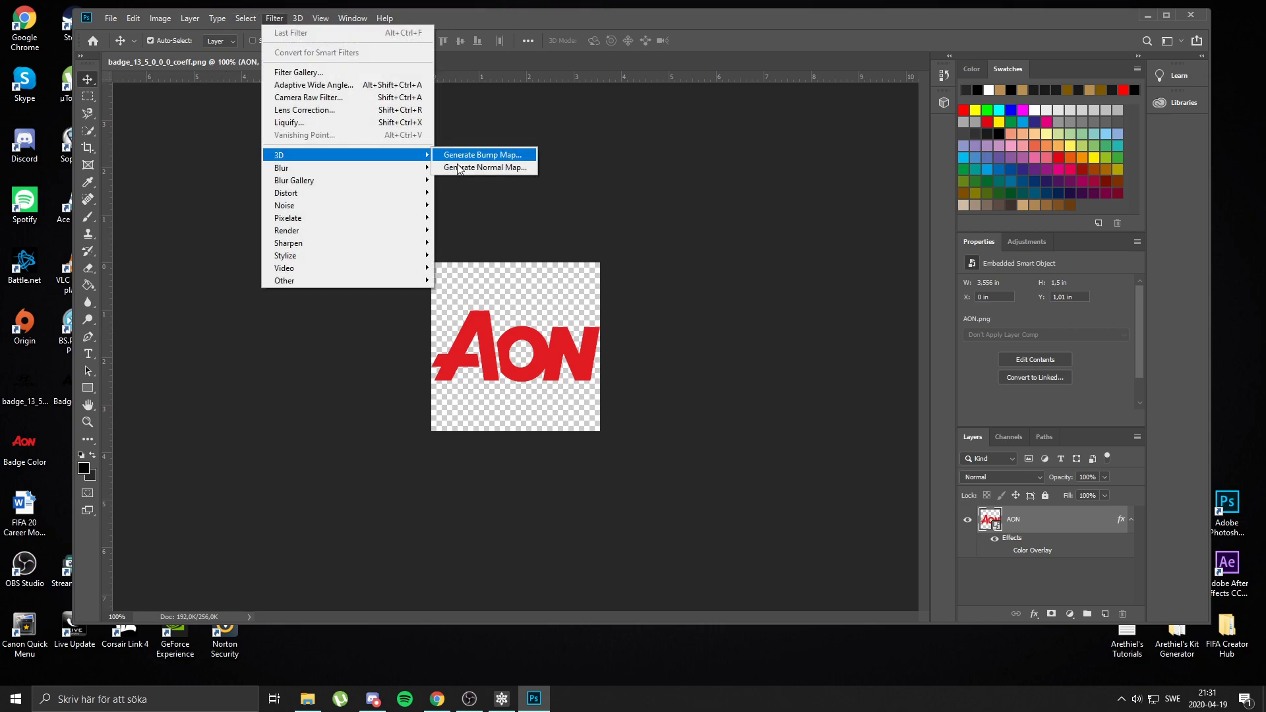
left_click(460, 169)
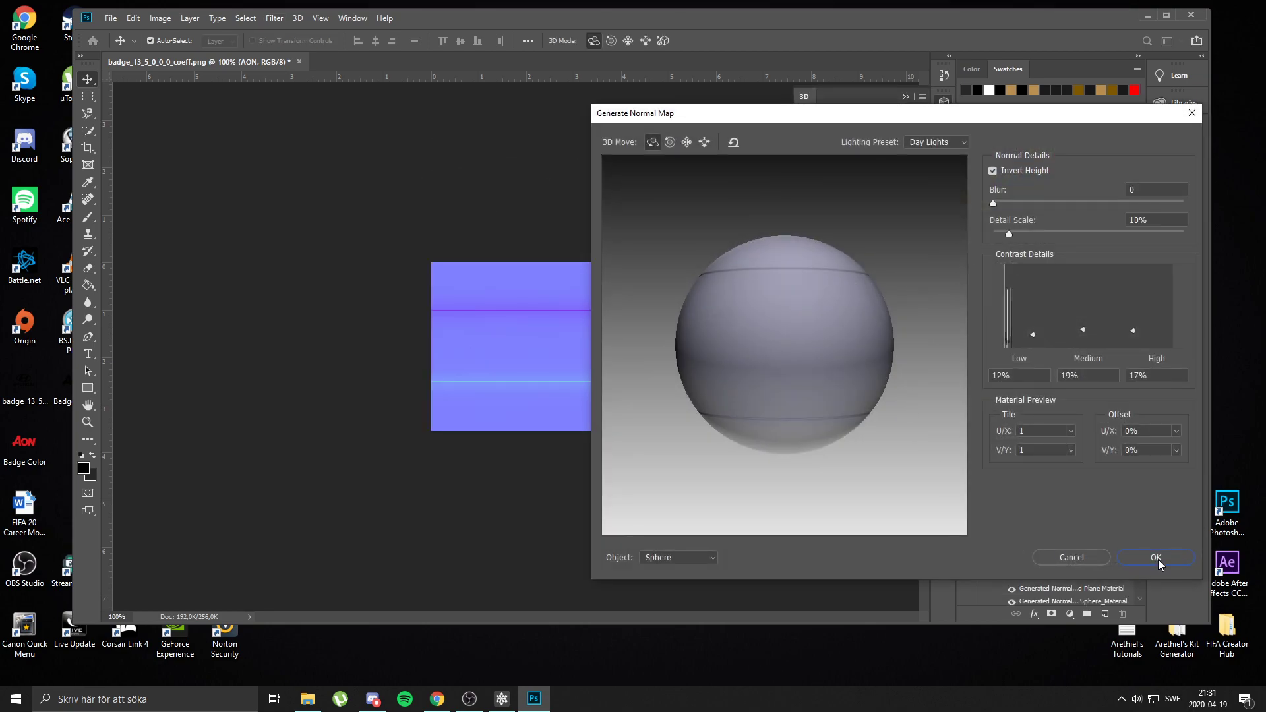
left_click(1156, 558)
Step: Save the normal map as a PNG named 'Badge Normal', then quit Photoshop without saving
left_click(112, 18)
left_click(143, 165)
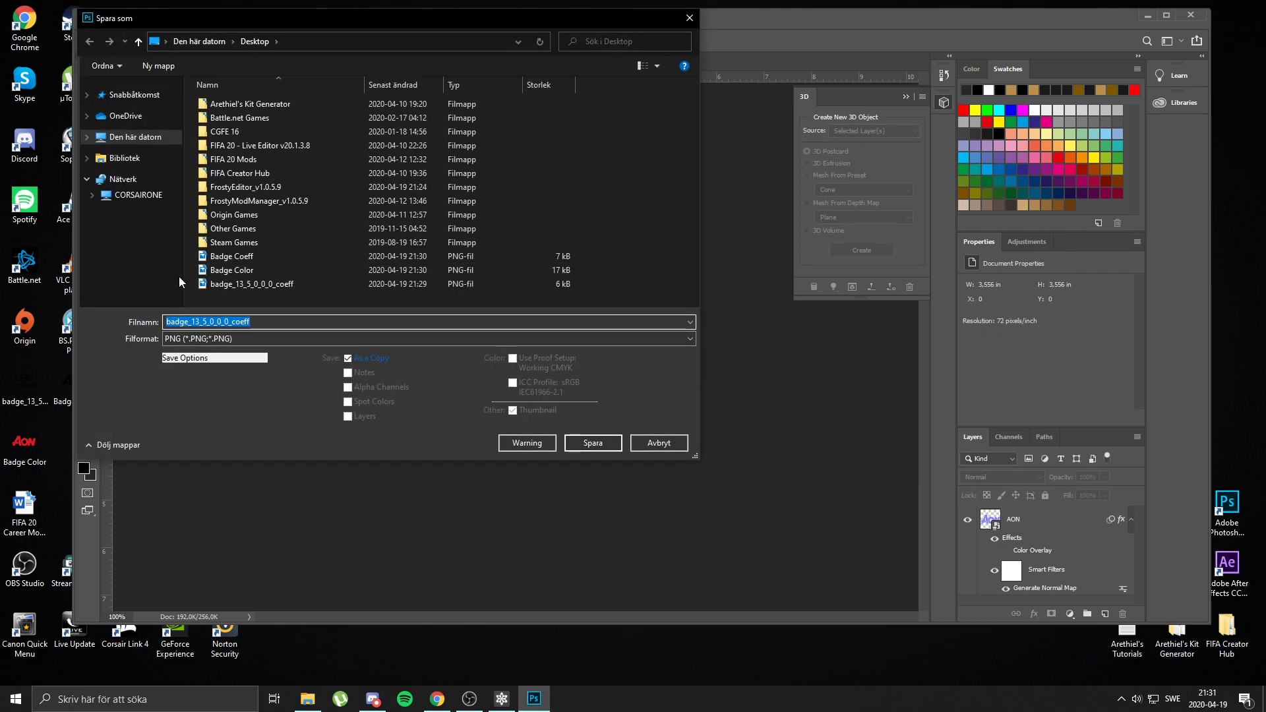
type("Badge Normal")
key("Return")
key("Return")
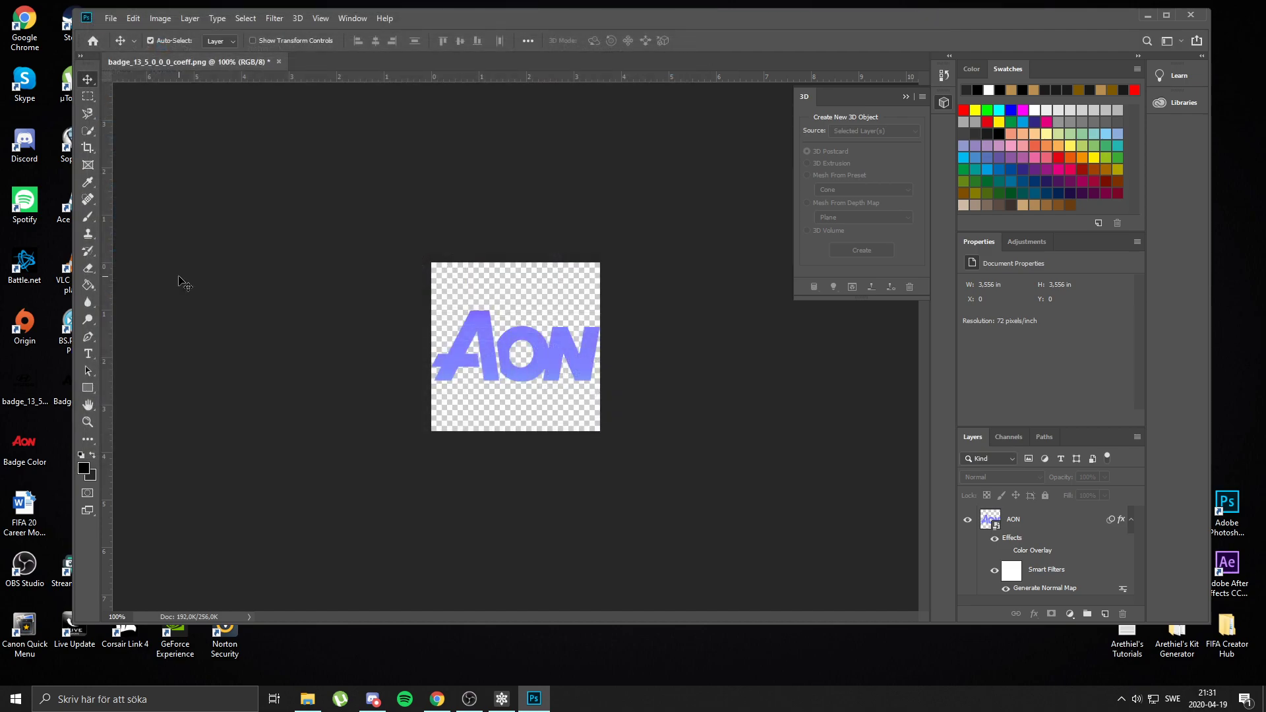
left_click(1191, 15)
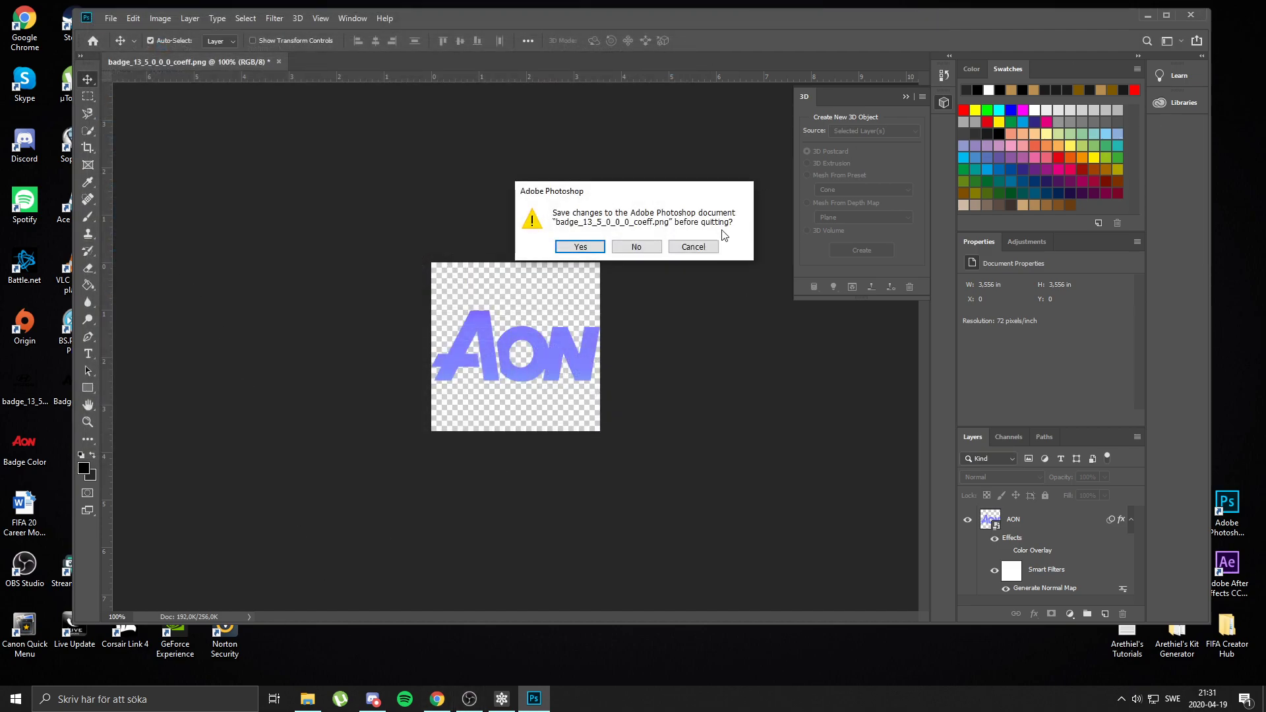
left_click(643, 246)
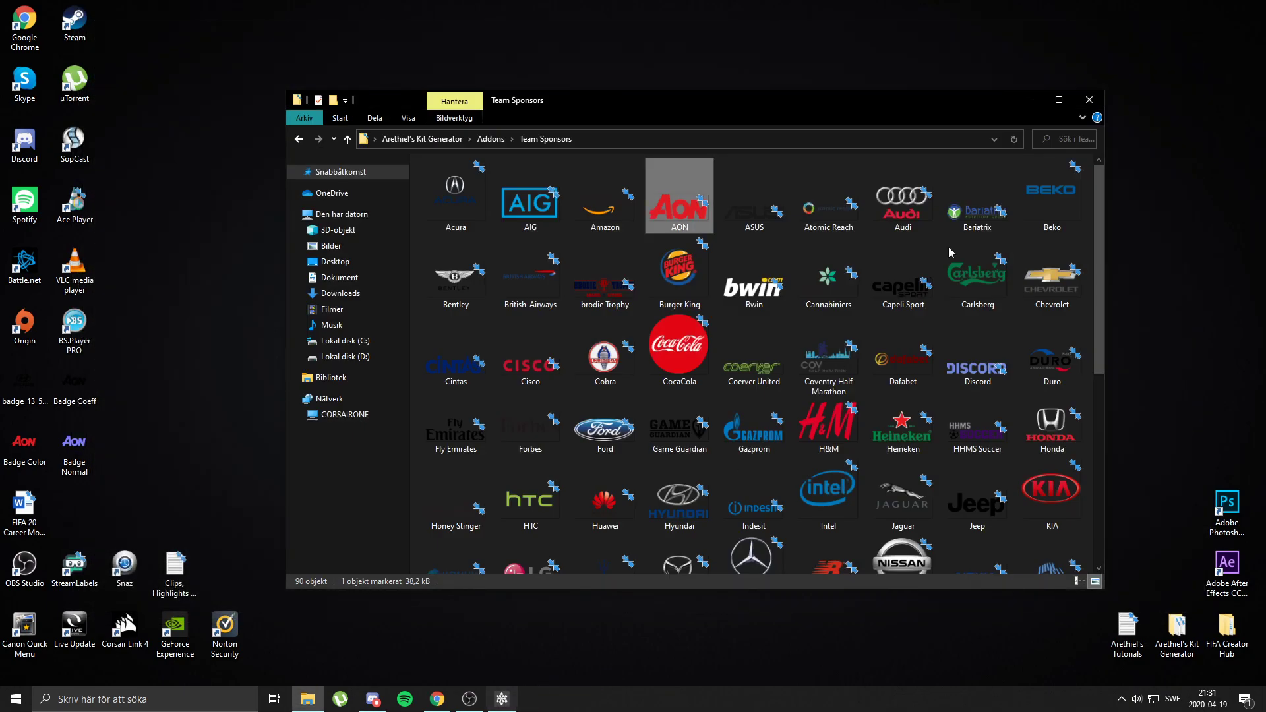
Step: Replace the badge_13_5 coeff and color textures with the Badge Coeff and Badge Color PNGs
left_click(1089, 100)
left_click(502, 699)
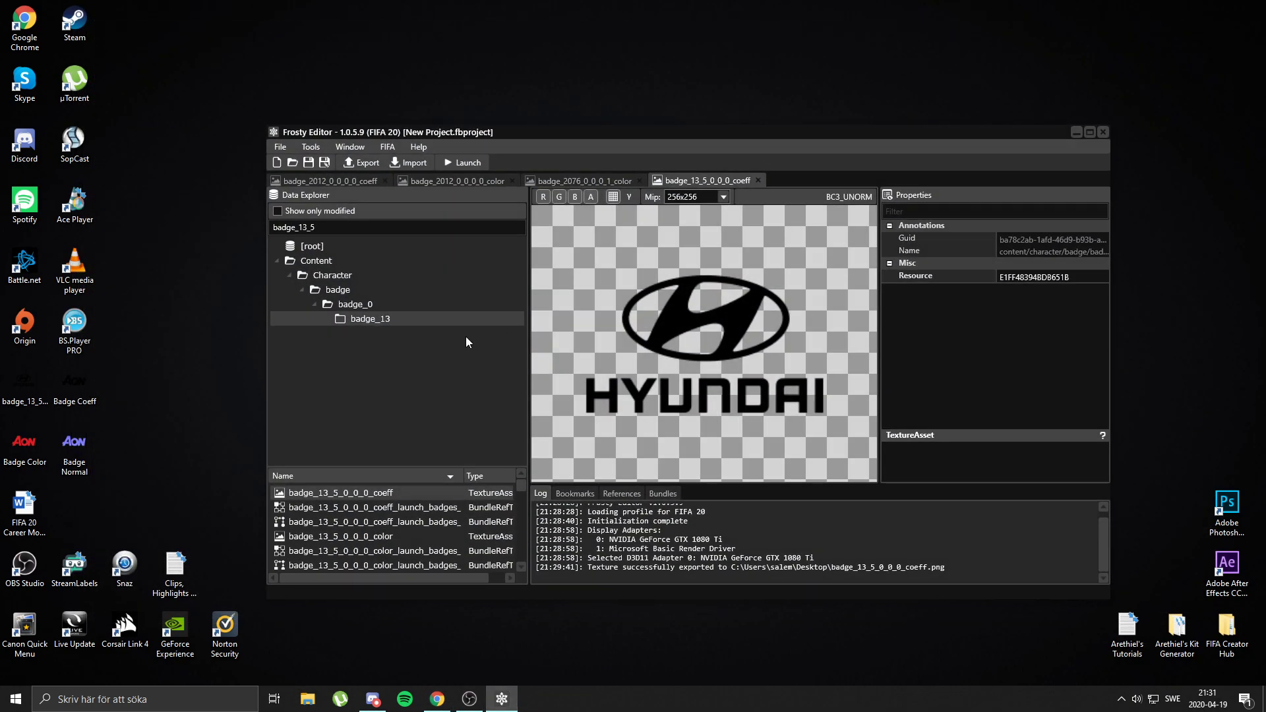
left_click(400, 162)
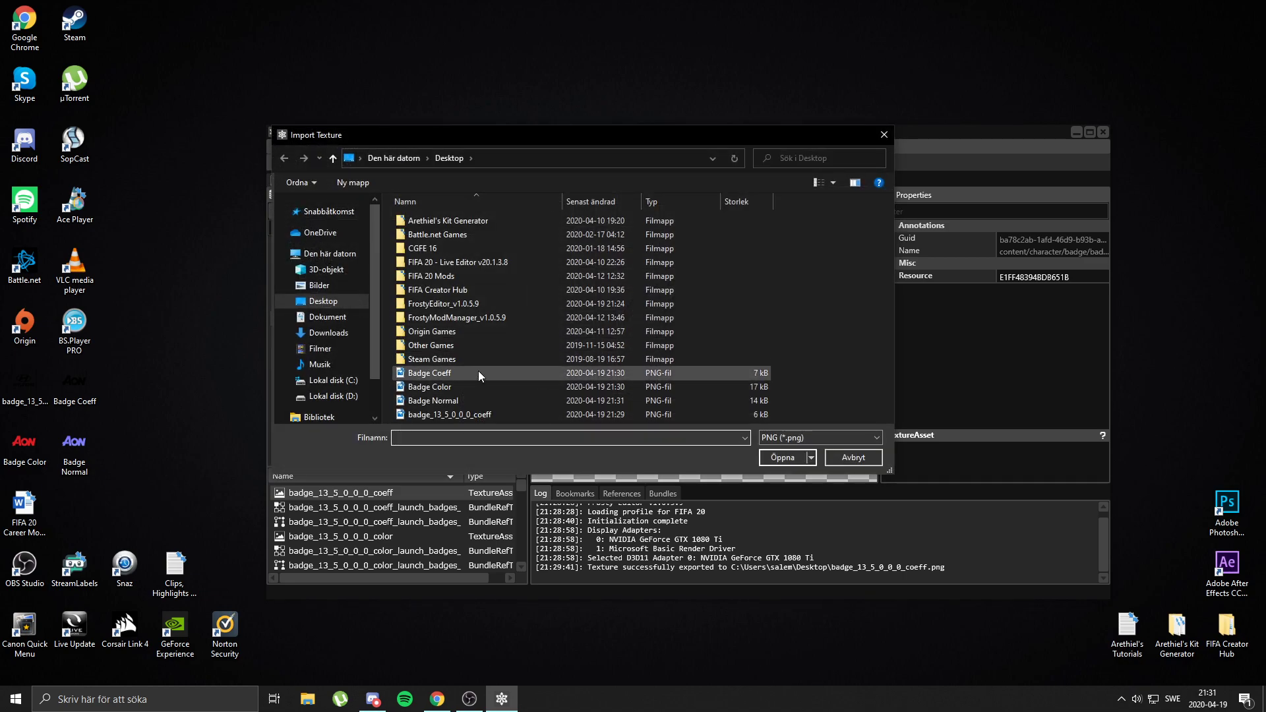
double_click(477, 372)
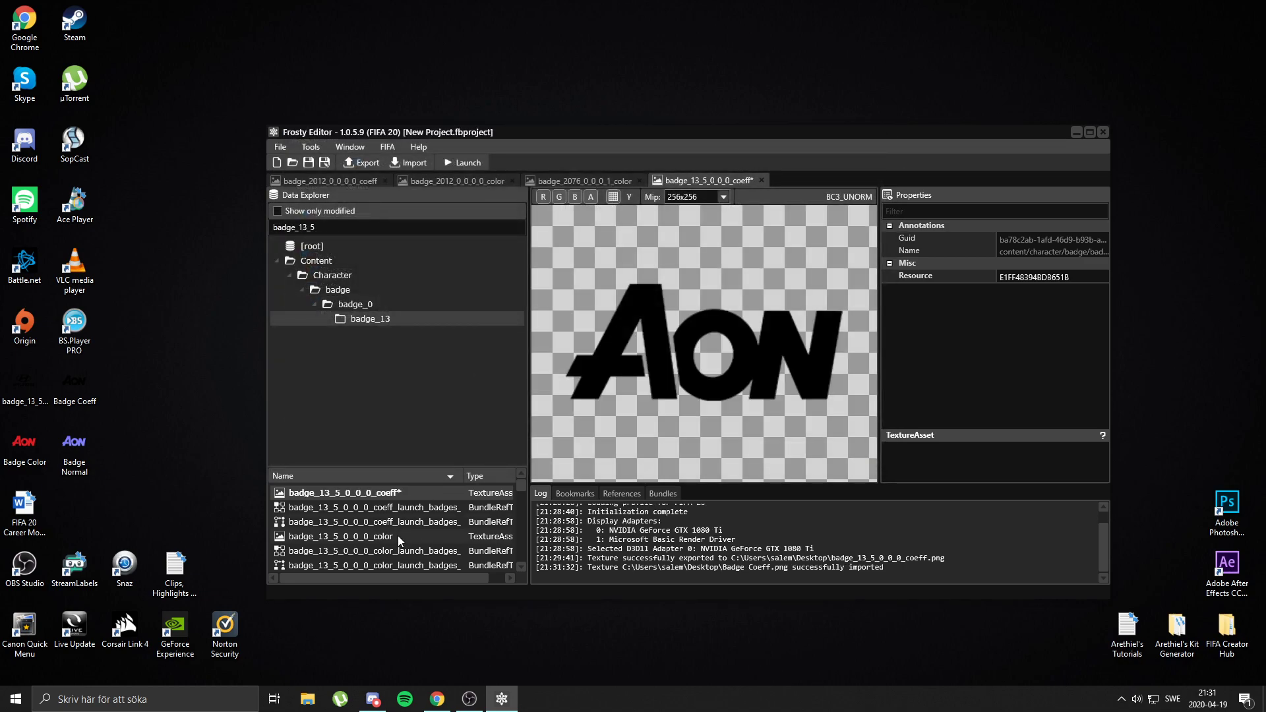
double_click(398, 535)
left_click(420, 162)
double_click(452, 385)
Step: Import Badge Normal into the badge_13_5 normal texture and launch FIFA 20 with the mod
scroll(431, 540, "down", 2)
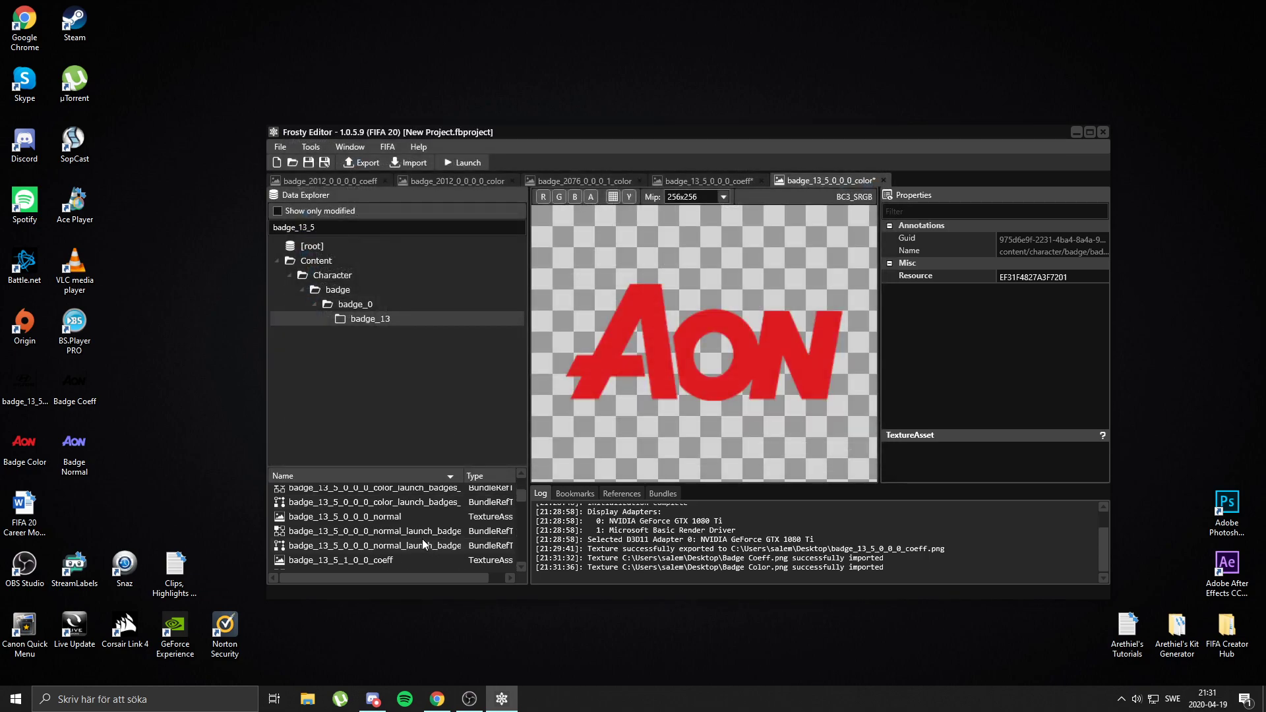
double_click(392, 515)
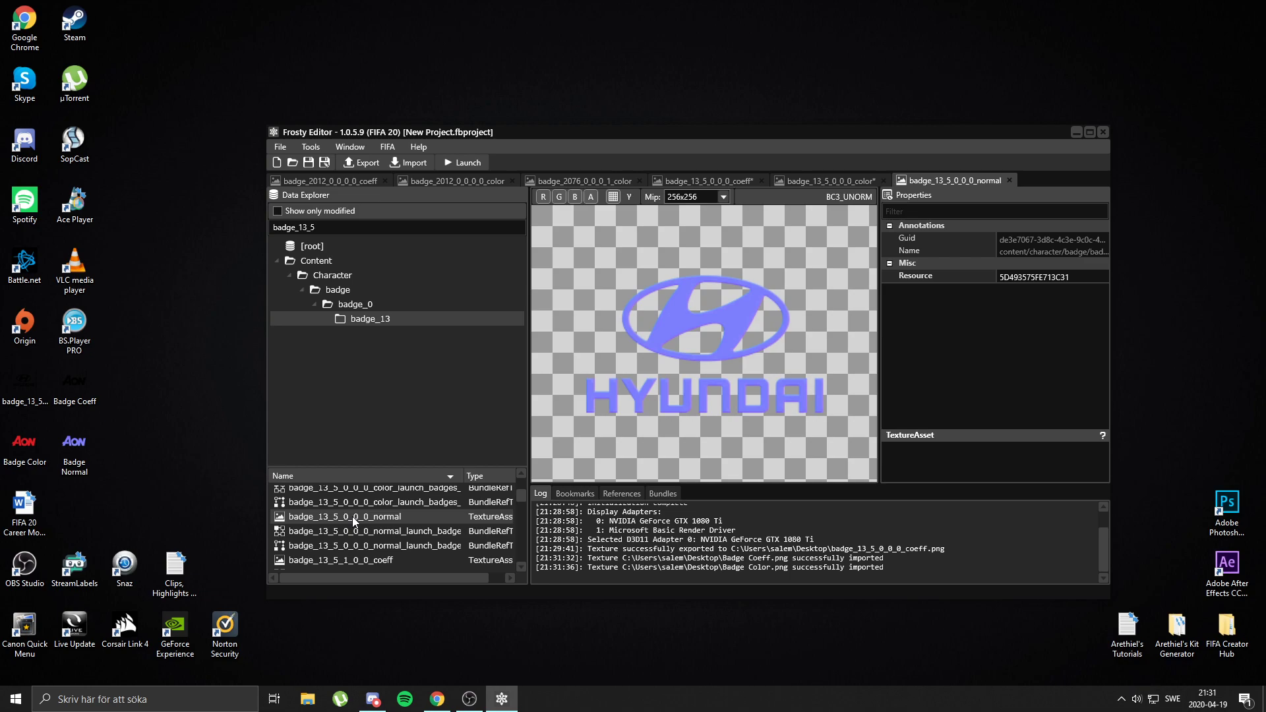
left_click(416, 168)
double_click(452, 400)
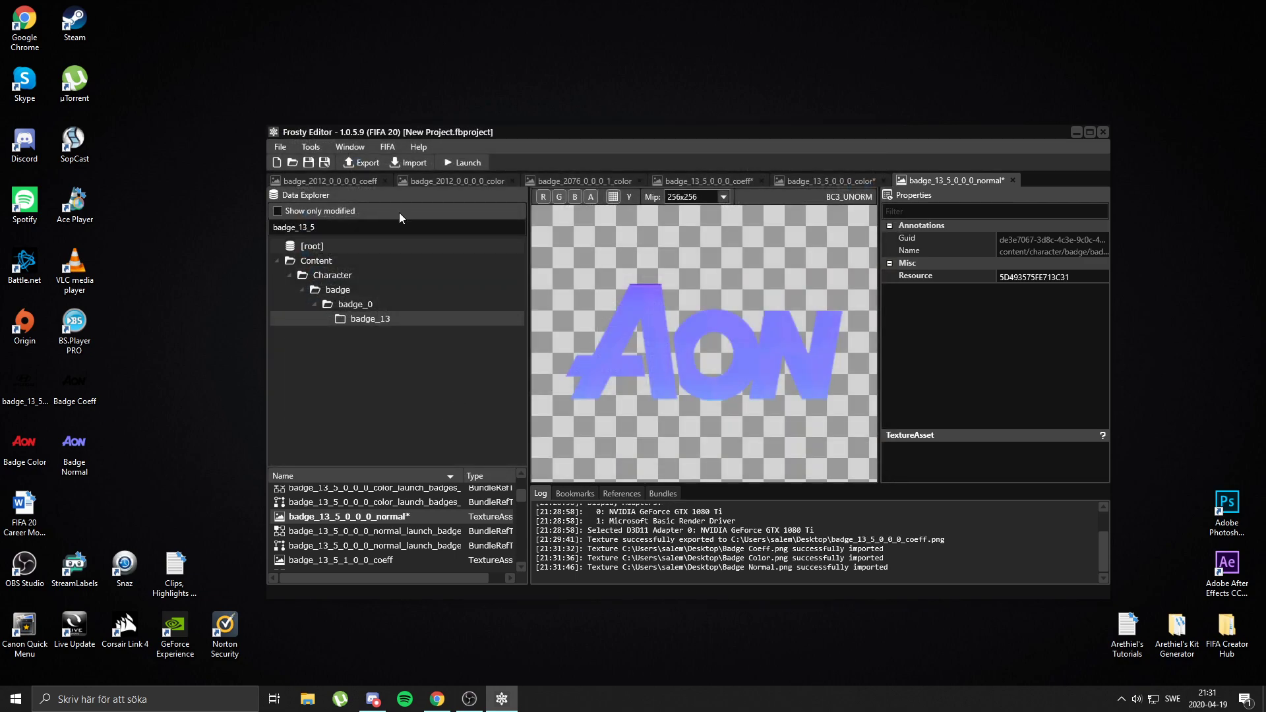
left_click(468, 165)
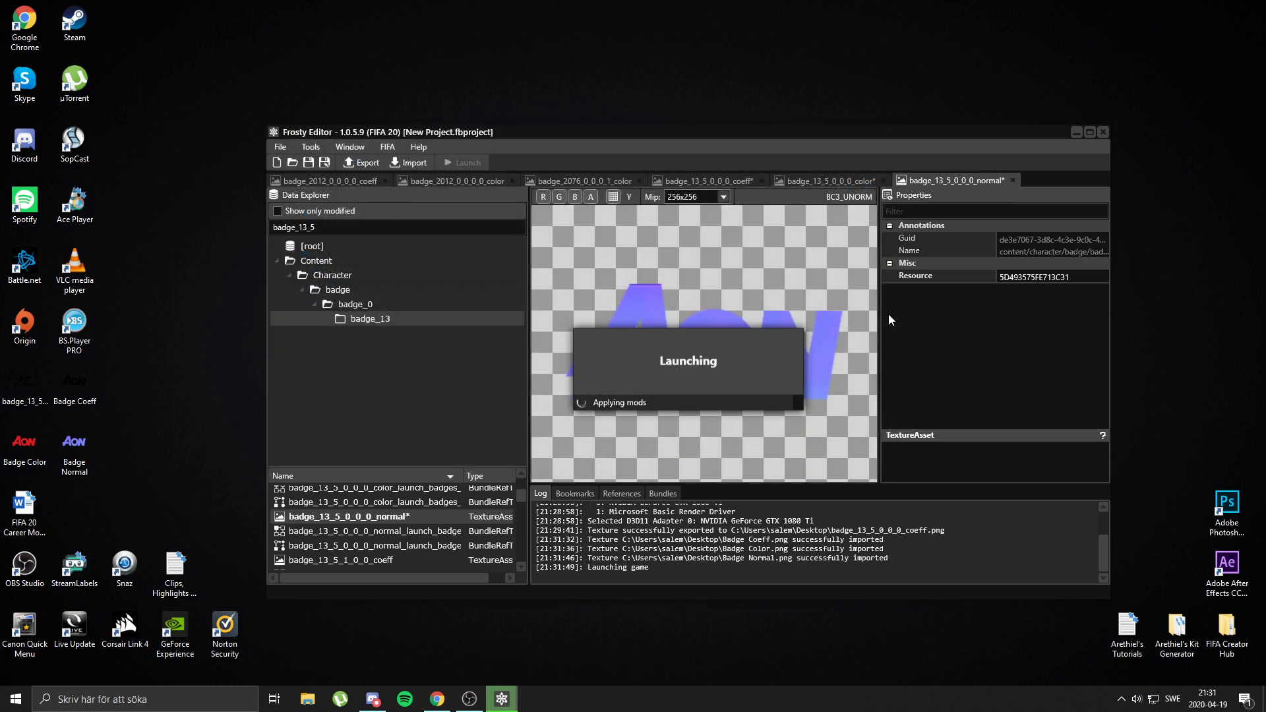